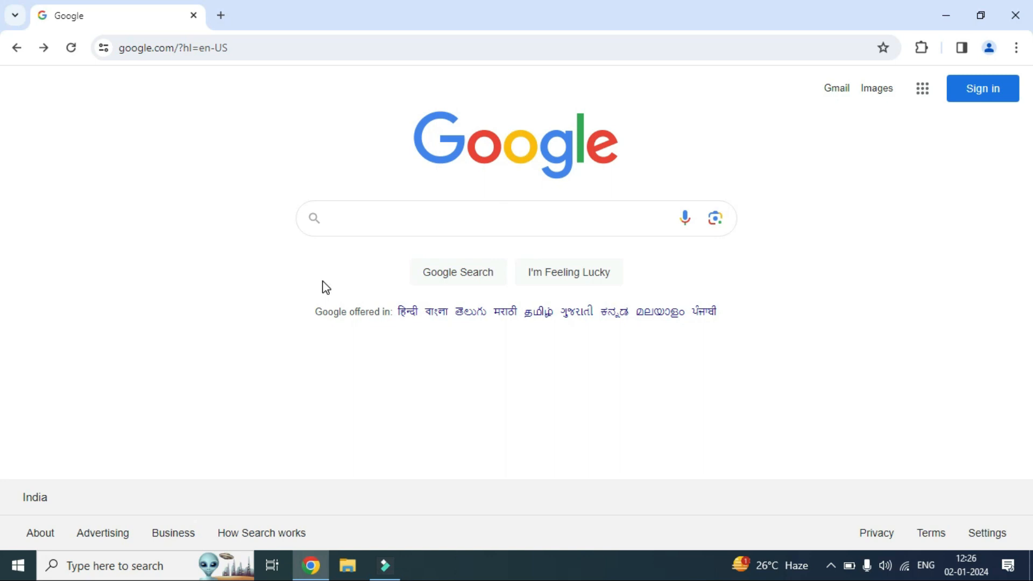
Sign in to the Google account that uses the third listed address, entering the account password
left_click(979, 95)
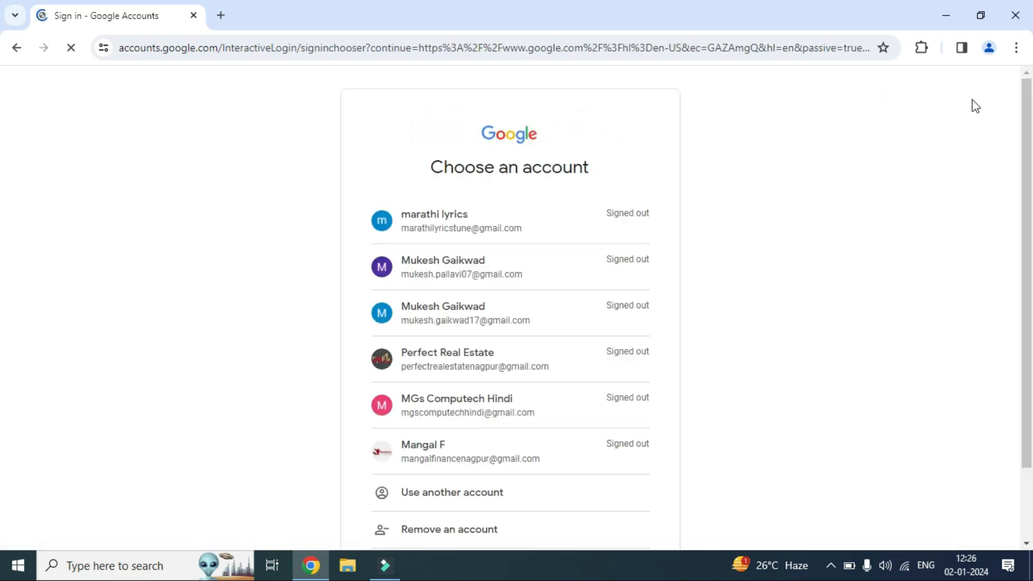
left_click(471, 317)
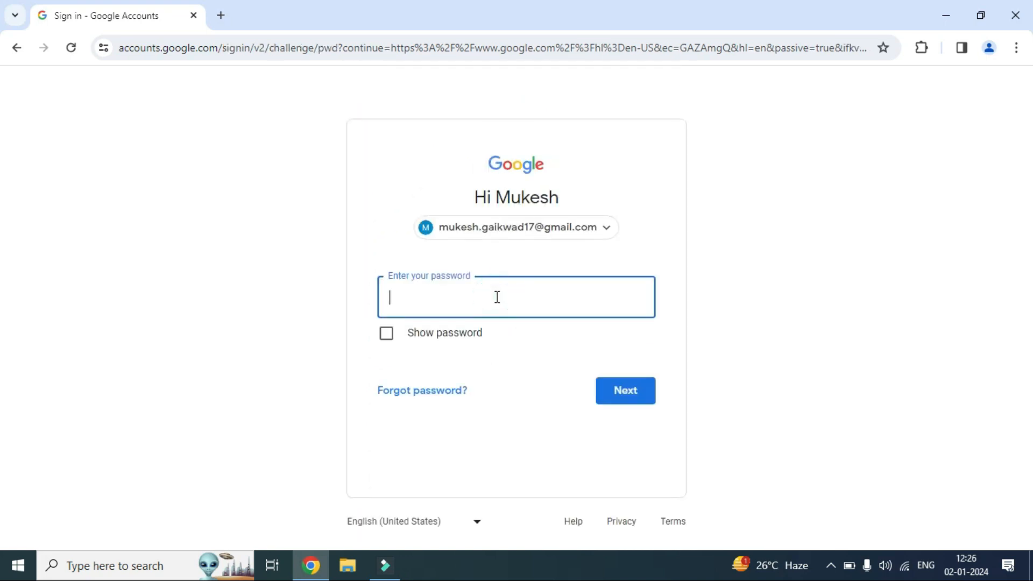
type("••••••••••••")
left_click(628, 396)
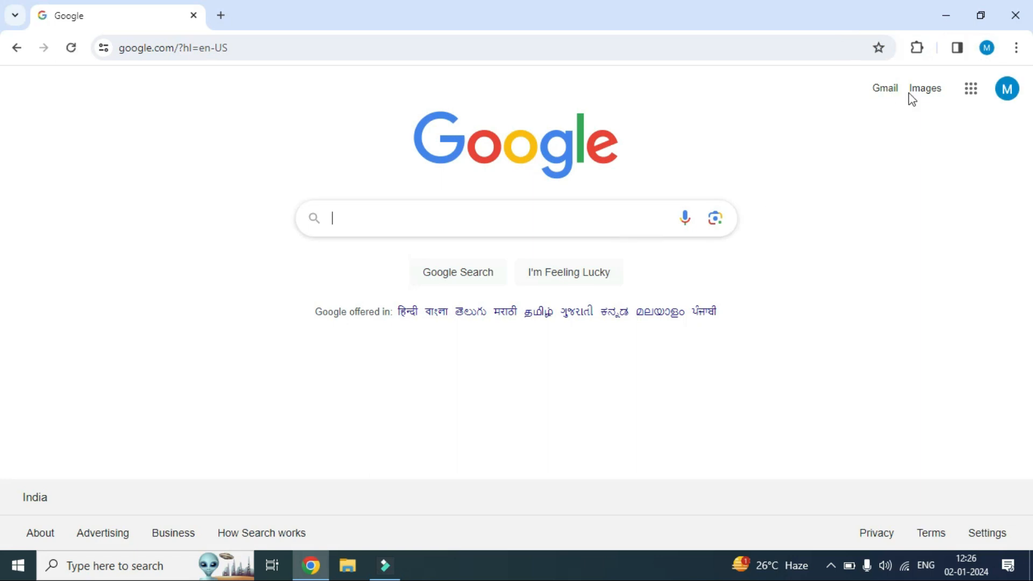
Go to Google Sheets from the Google apps and open the RECOVERY DEMO FILE spreadsheet
left_click(973, 93)
scroll(939, 282, "down", 5)
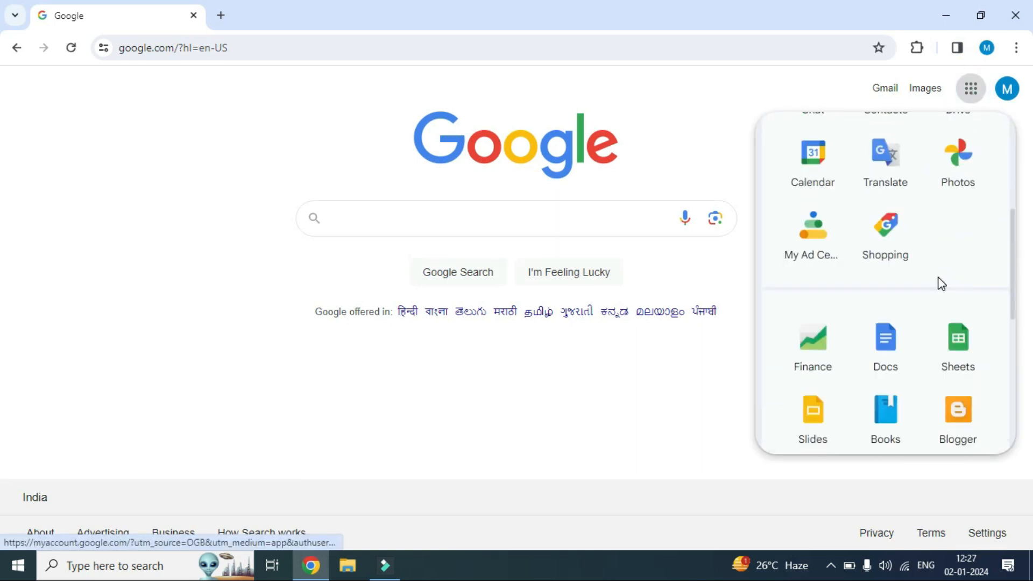
scroll(942, 284, "down", 2)
left_click(966, 272)
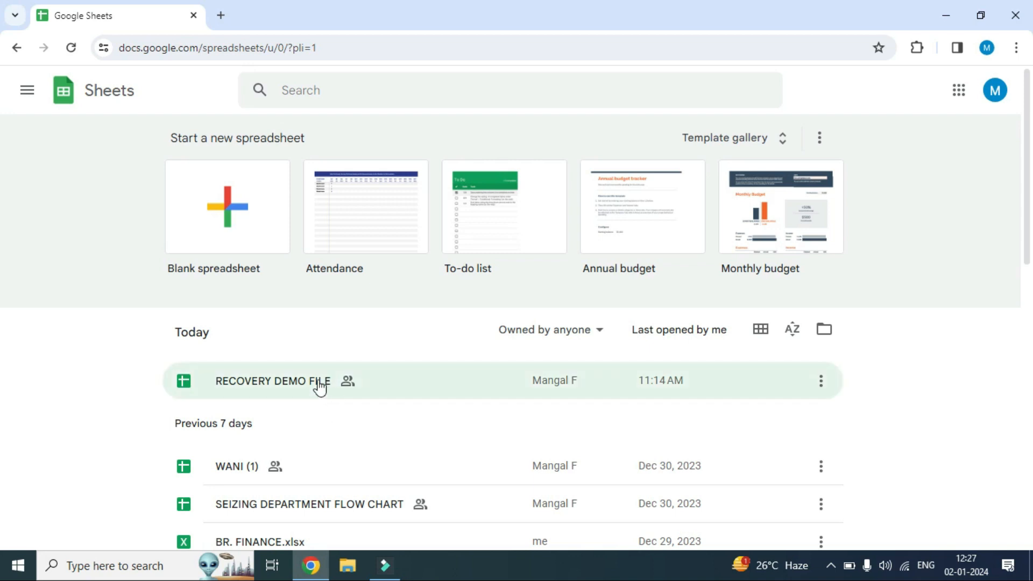
scroll(512, 360, "down", 1)
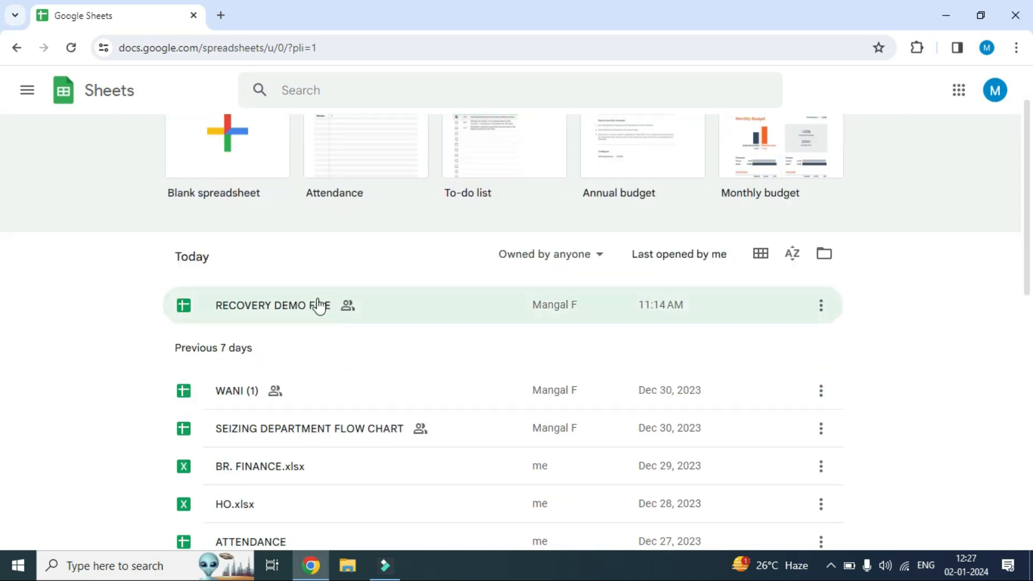
left_click(289, 308)
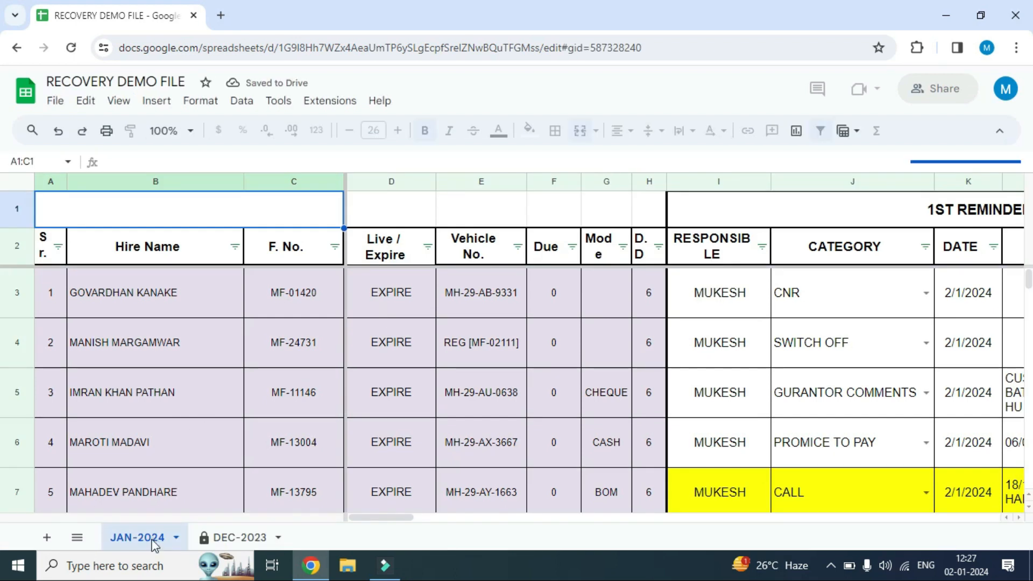
Open the DEC-2023 sheet and examine the first customer's row across the 1st, 2nd and 3rd Reminder columns
left_click(233, 538)
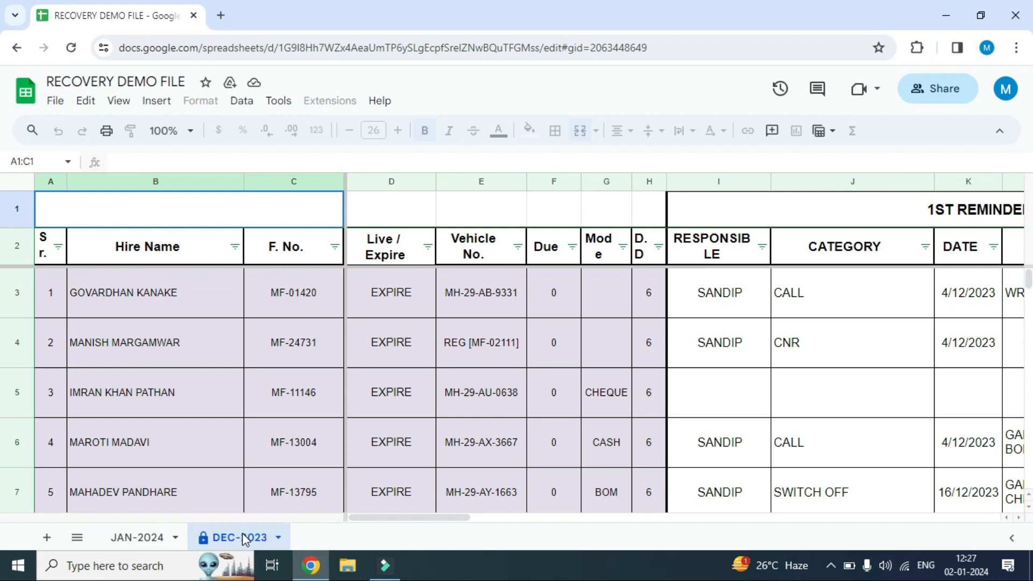
left_click(382, 299)
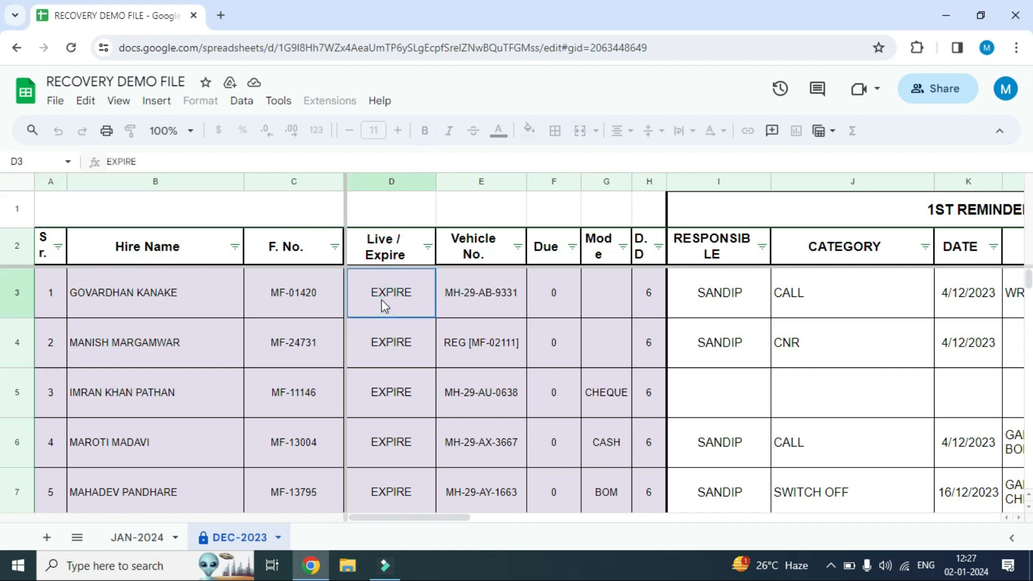
key("Right")
key("Right")
key("Right")
key("Right")
key("Right")
key("Right")
key("Right")
key("Right")
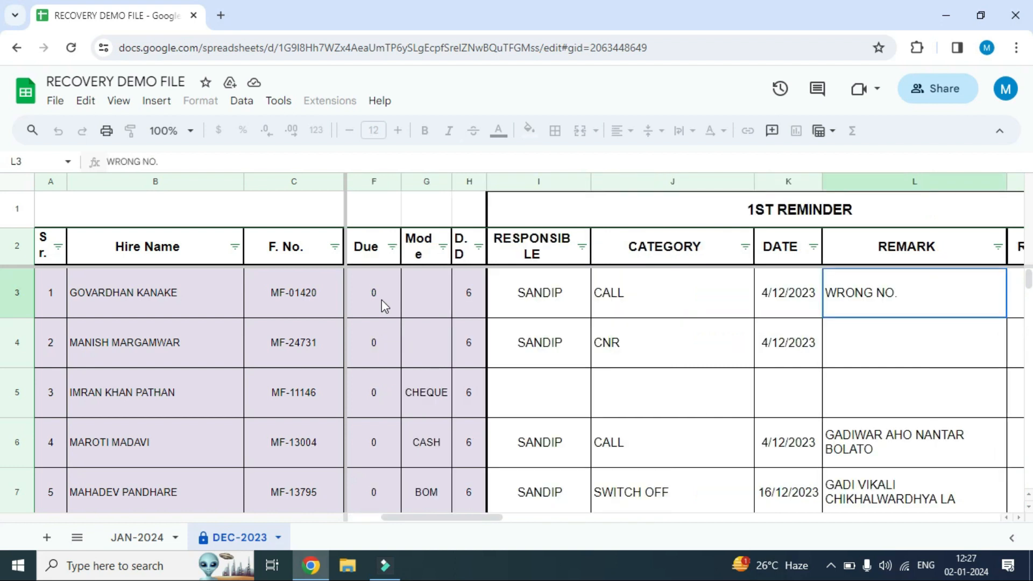
key("Right")
key("Right")
key("Right")
key("Right")
key("Right")
key("Right")
key("Right")
key("Right")
key("Right")
key("Right")
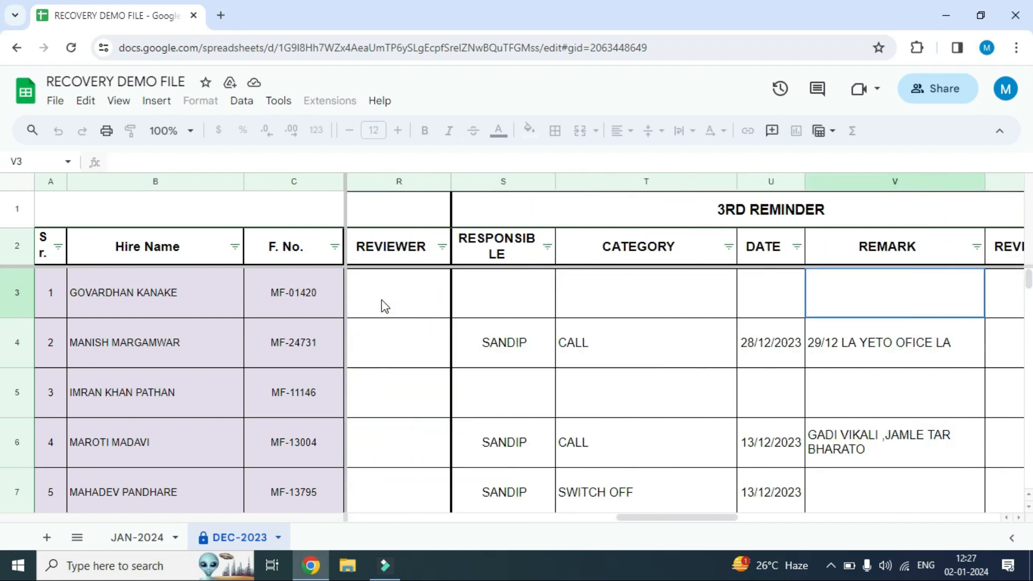
key("Left")
key("Left")
key("Left")
key("Left")
key("Left")
key("Left")
key("Left")
key("Left")
key("Left")
key("Left")
key("Left")
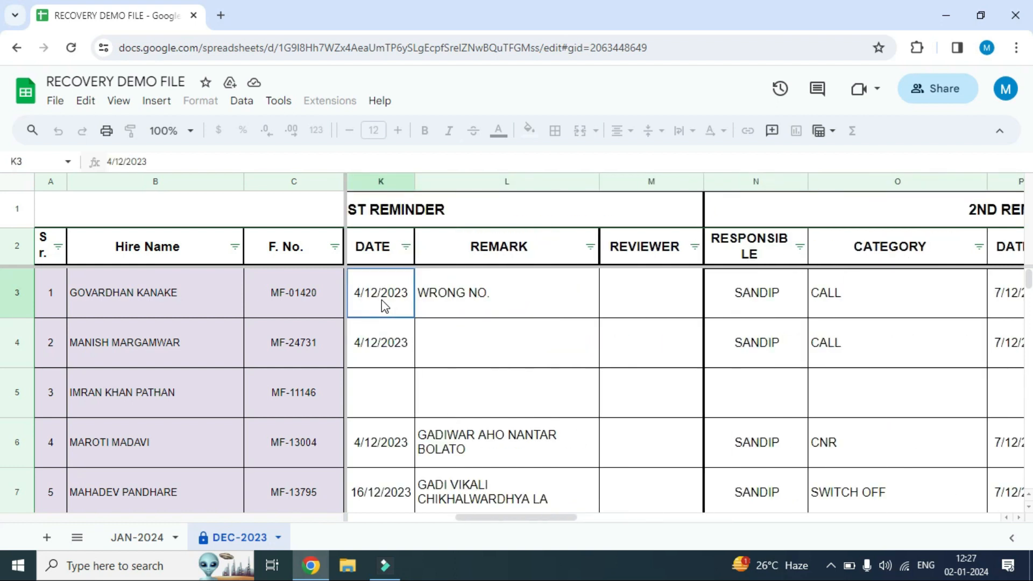
key("Left")
key("Left")
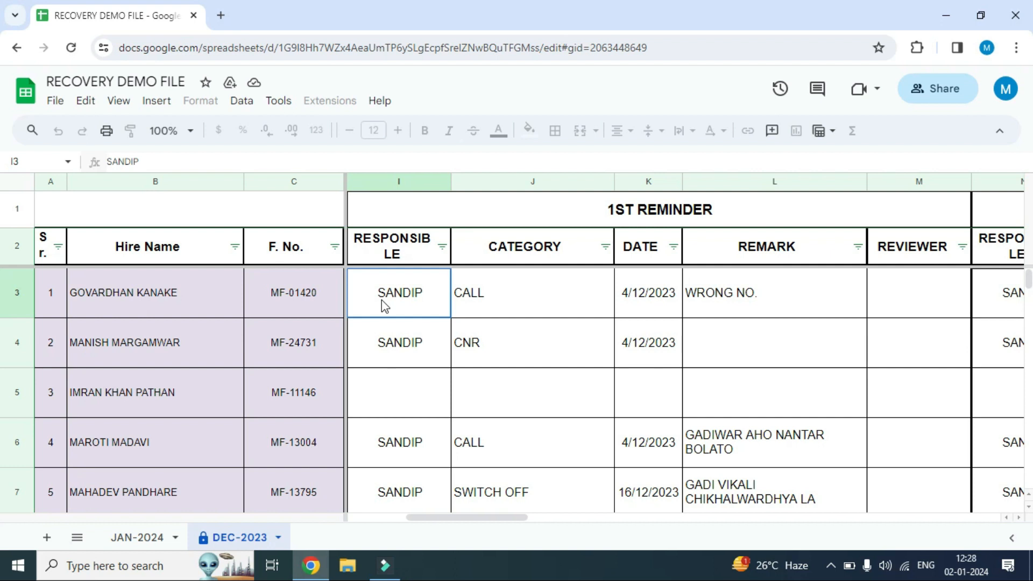
Look down the 1st Reminder CATEGORY entries of the first several customers in the DEC-2023 sheet
key("Right")
key("Down")
key("Down")
key("Down")
key("Down")
key("Down")
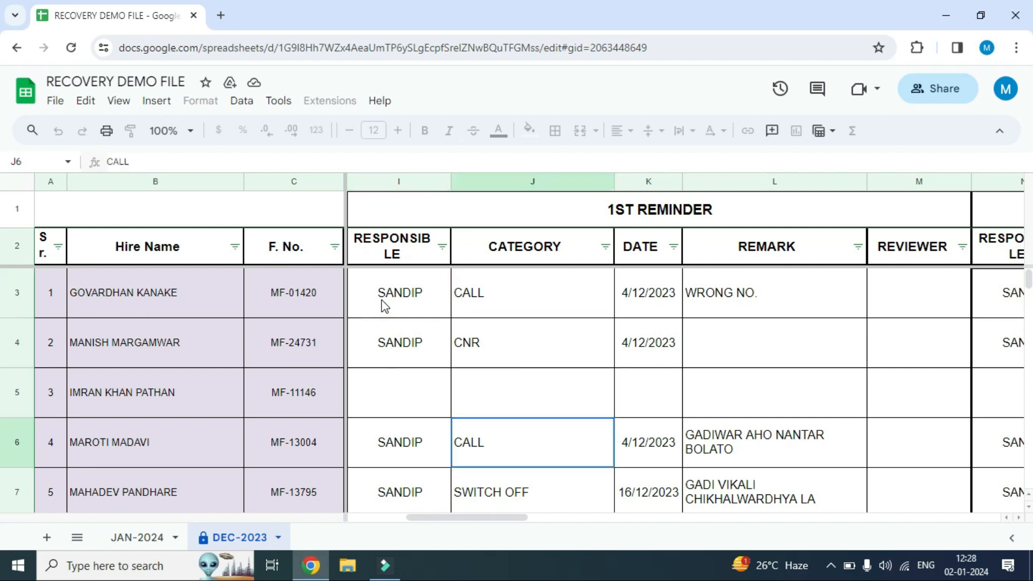
key("Down")
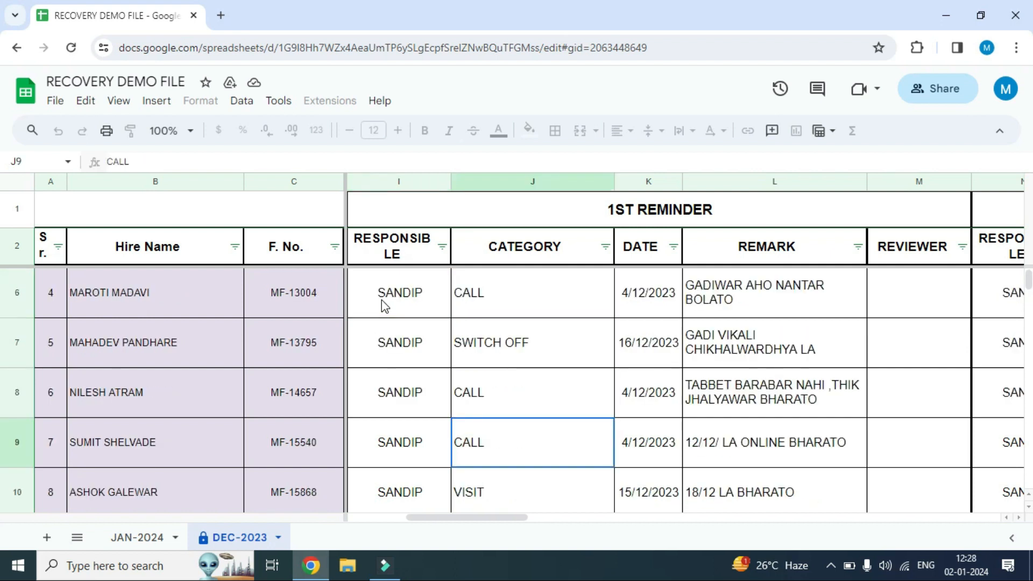
key("Up")
key("Down")
Switch to the JAN-2024 sheet and review its column headings from Sr. No through Mode
left_click(138, 538)
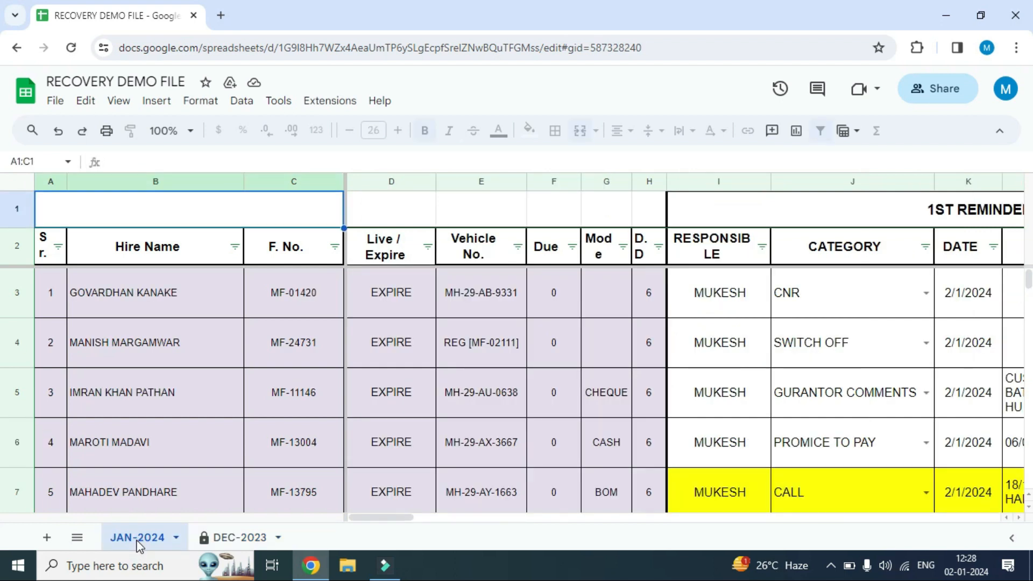
left_click(161, 255)
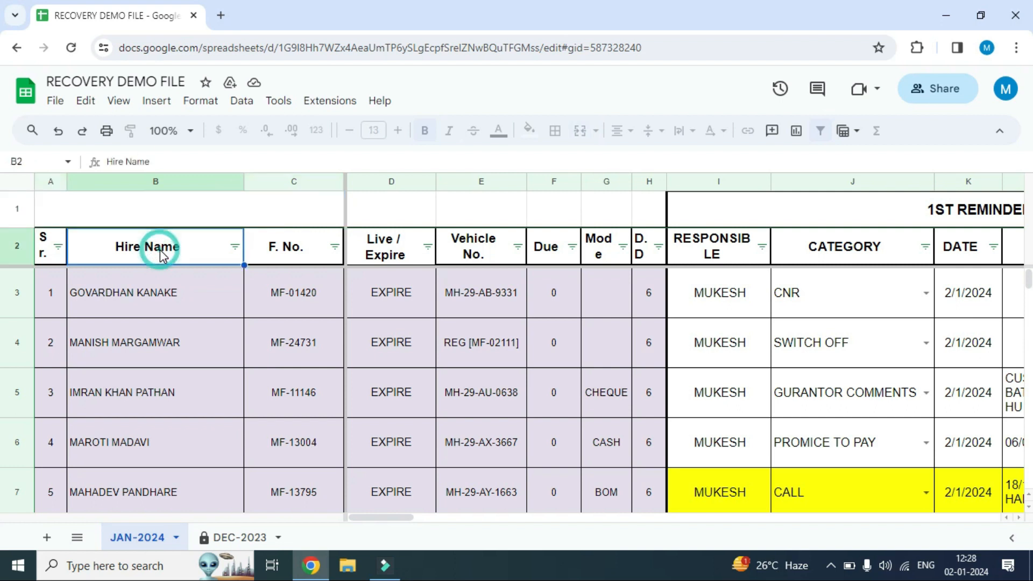
left_click(394, 247)
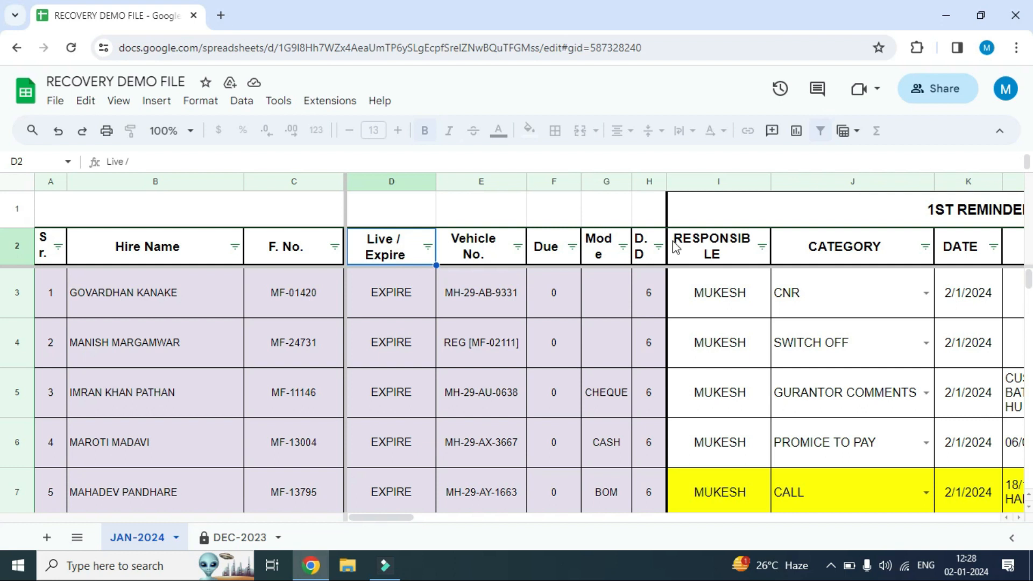
left_click(861, 208)
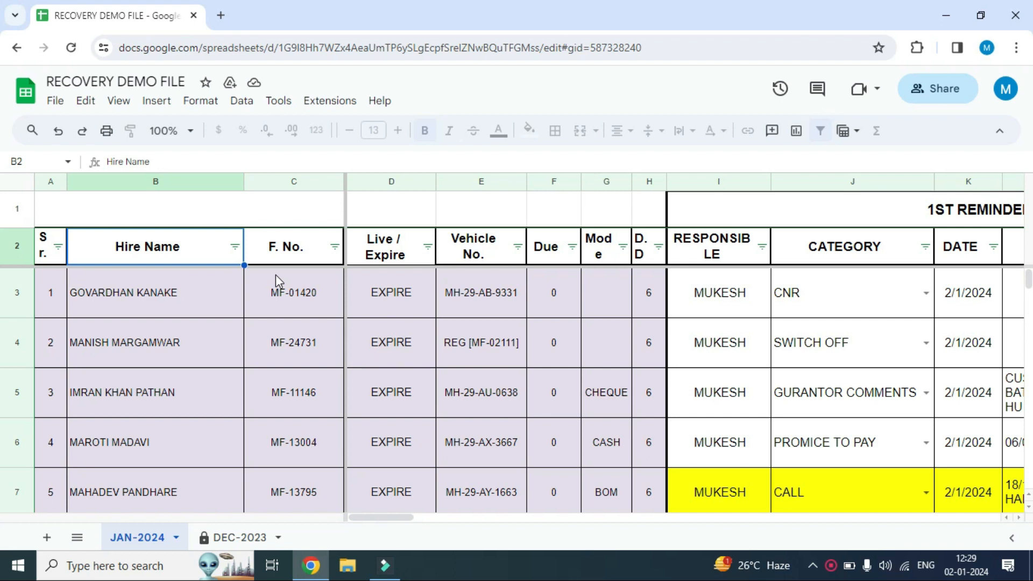
key("Left")
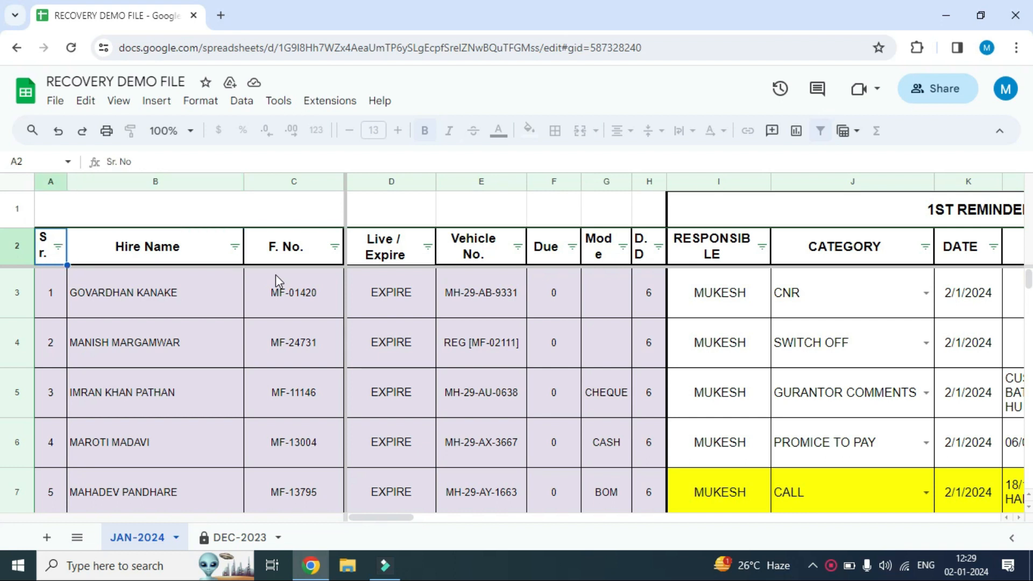
key("Right")
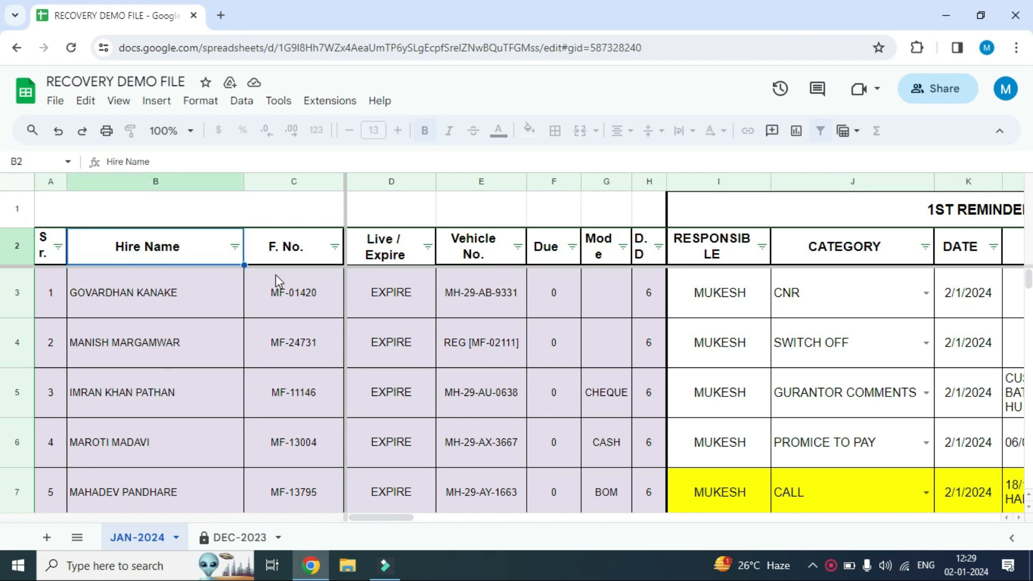
key("Right")
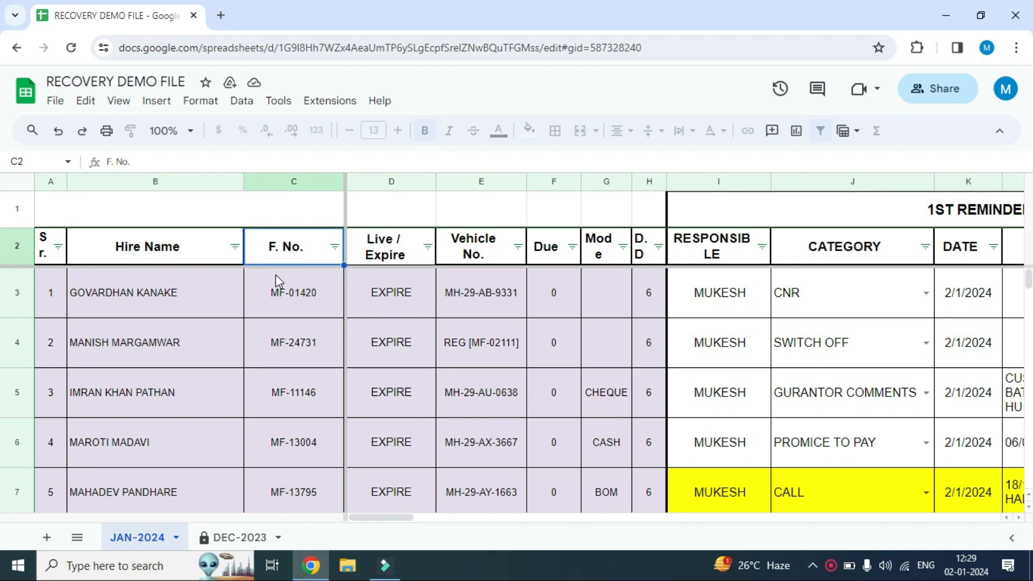
key("Right")
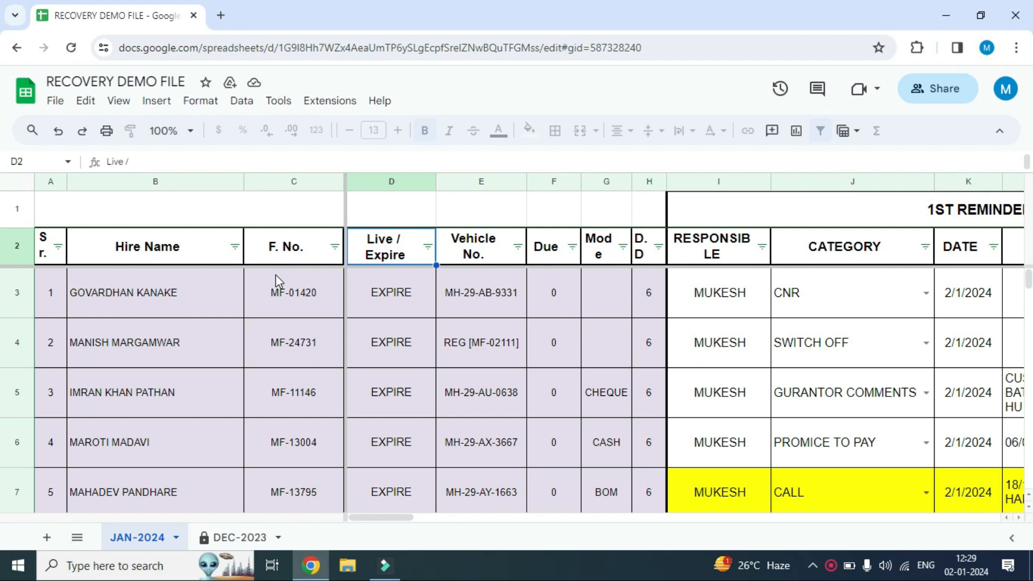
key("Right")
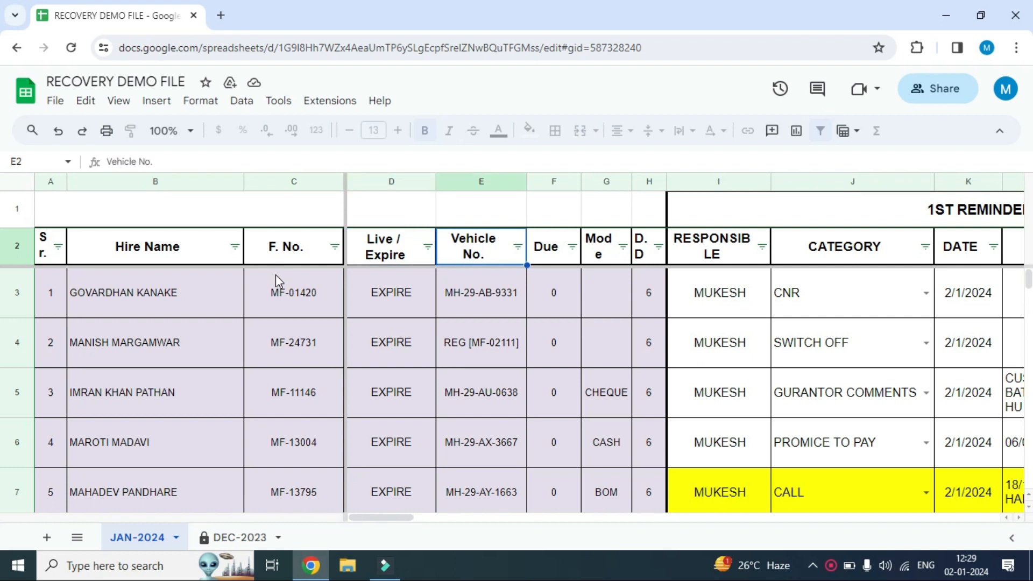
key("Right")
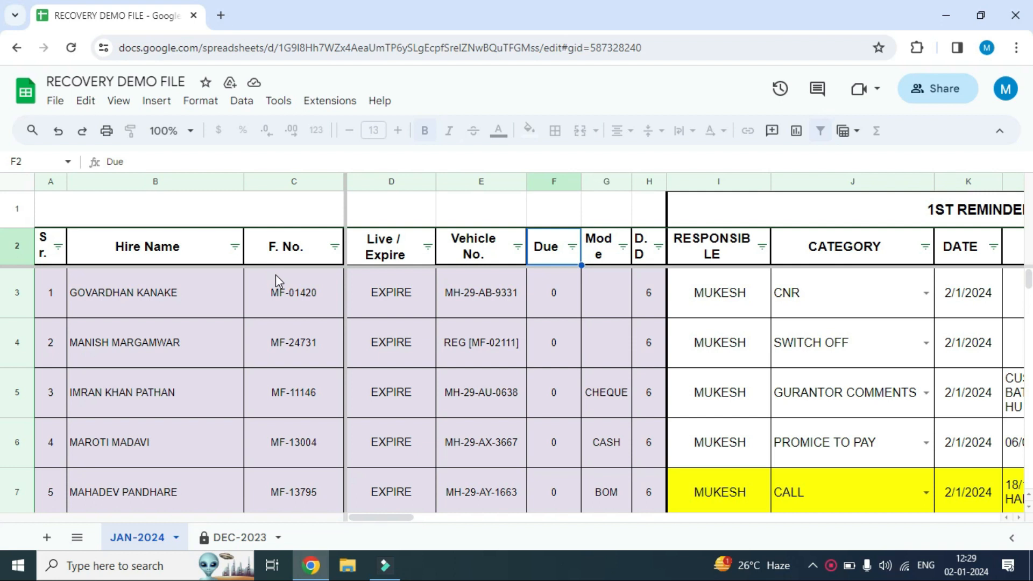
key("Right")
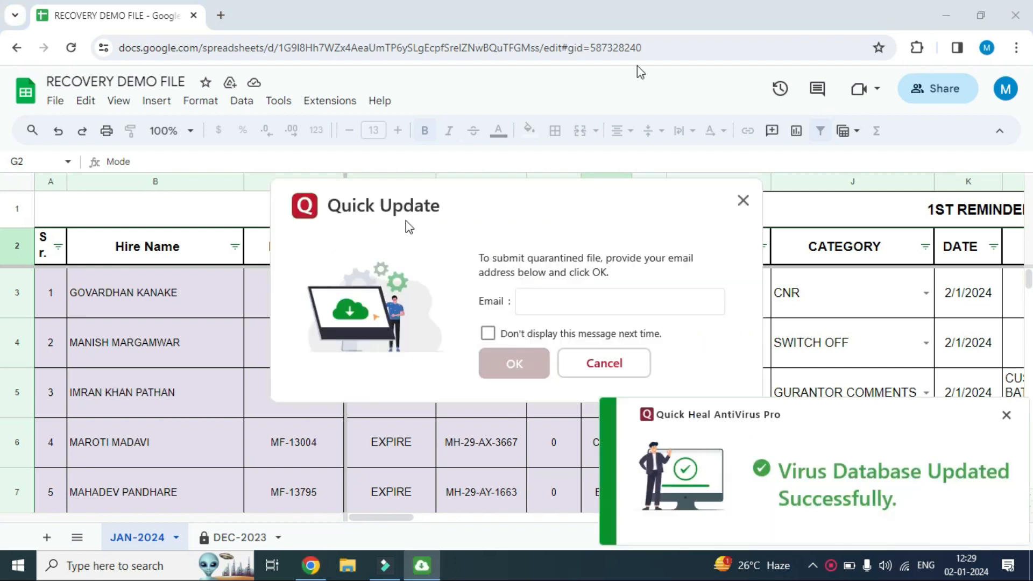
Close the two antivirus pop-ups and review the headings from D.D through the 1st Reminder's REVIEWER column
left_click(742, 201)
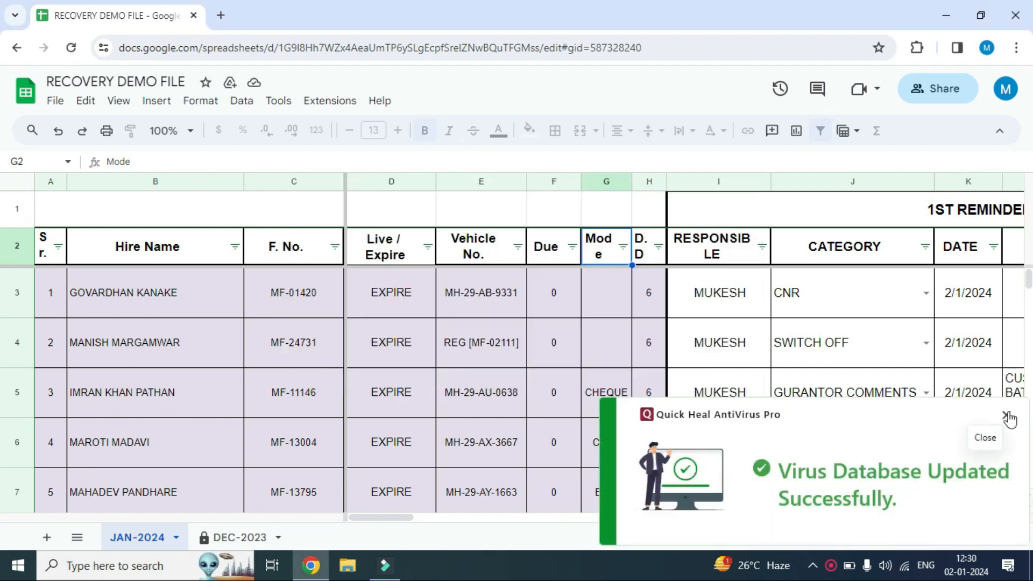
left_click(1006, 414)
left_click(652, 247)
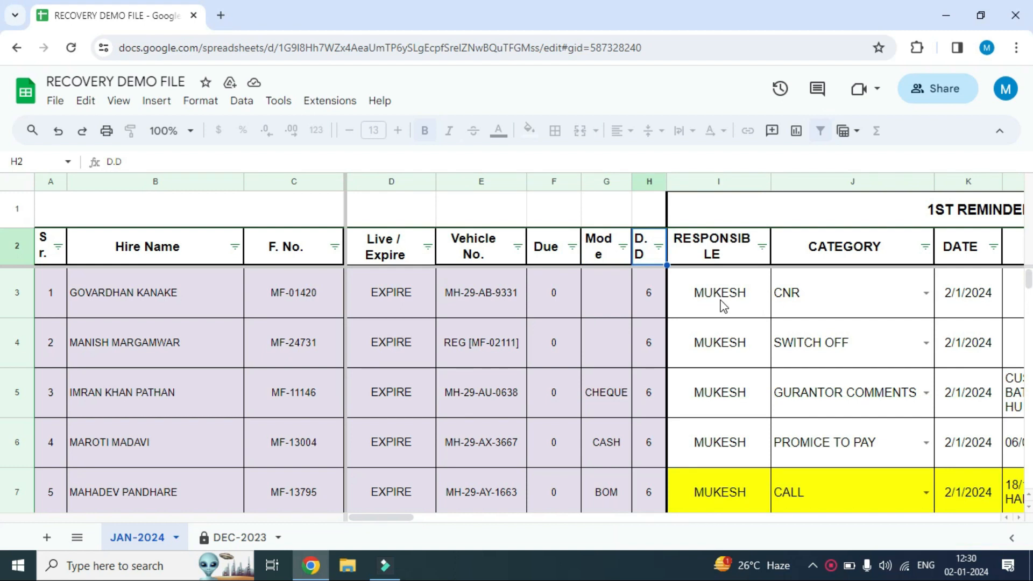
key("Right")
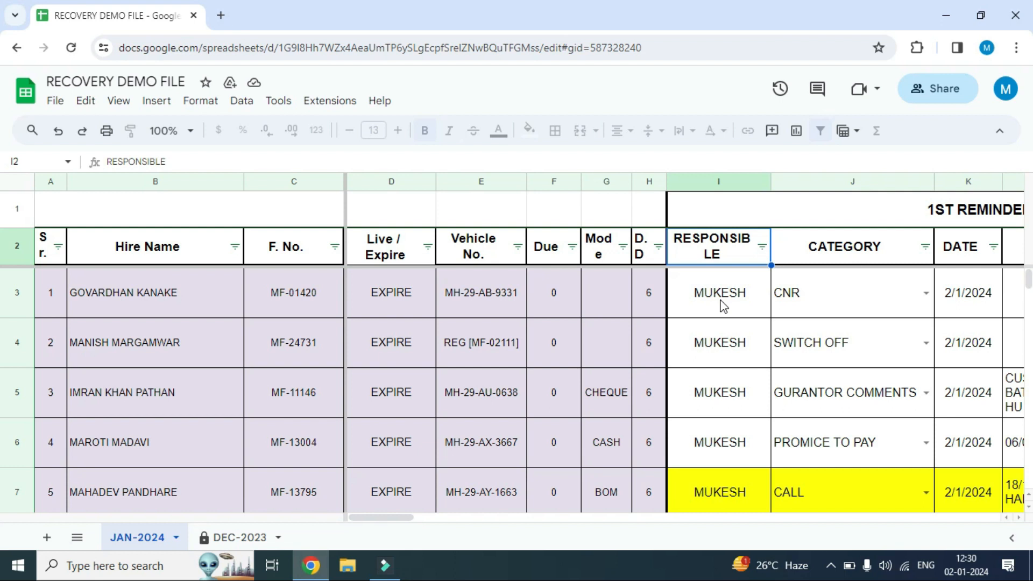
key("Right")
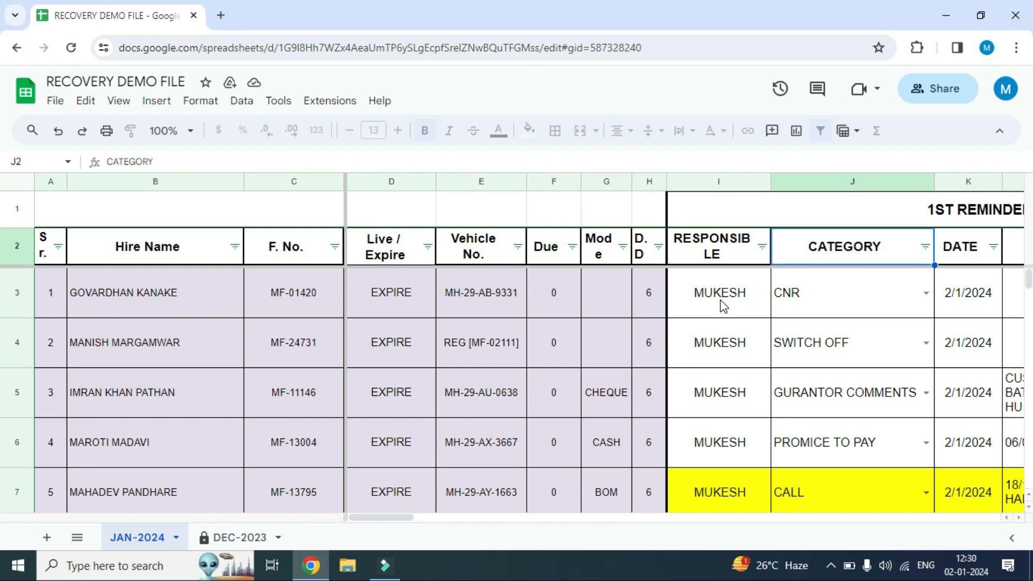
key("Right")
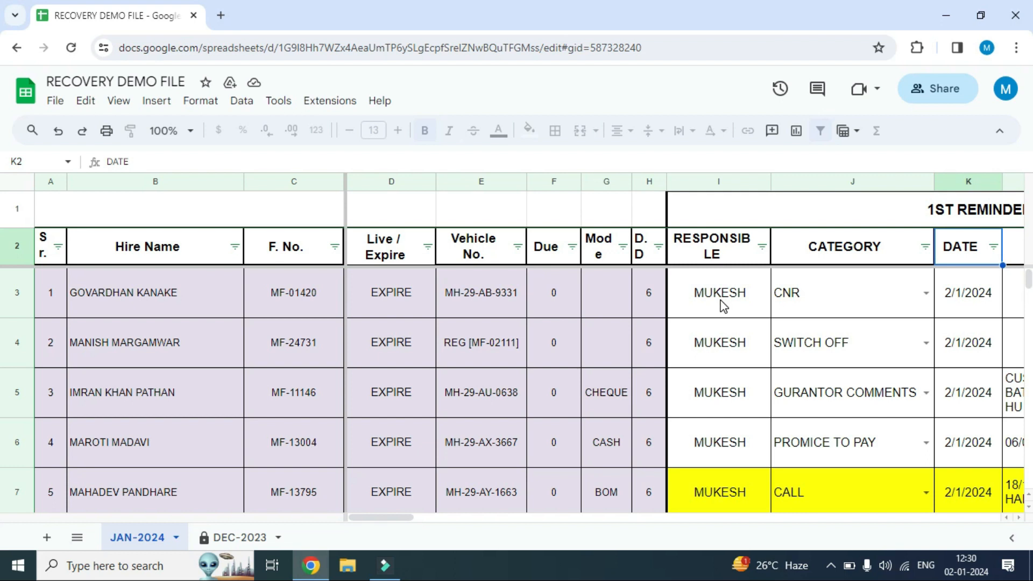
key("Right")
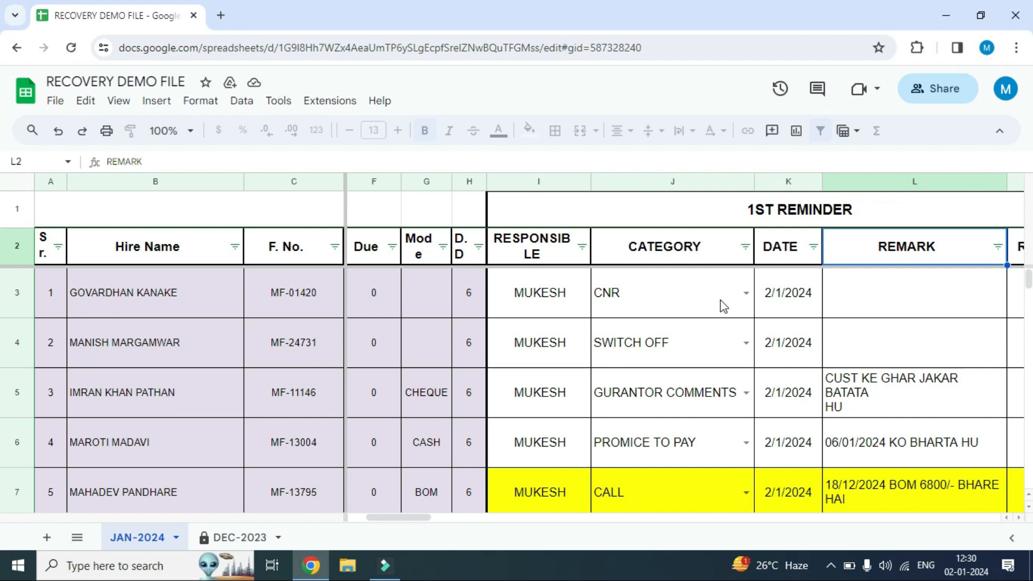
key("Right")
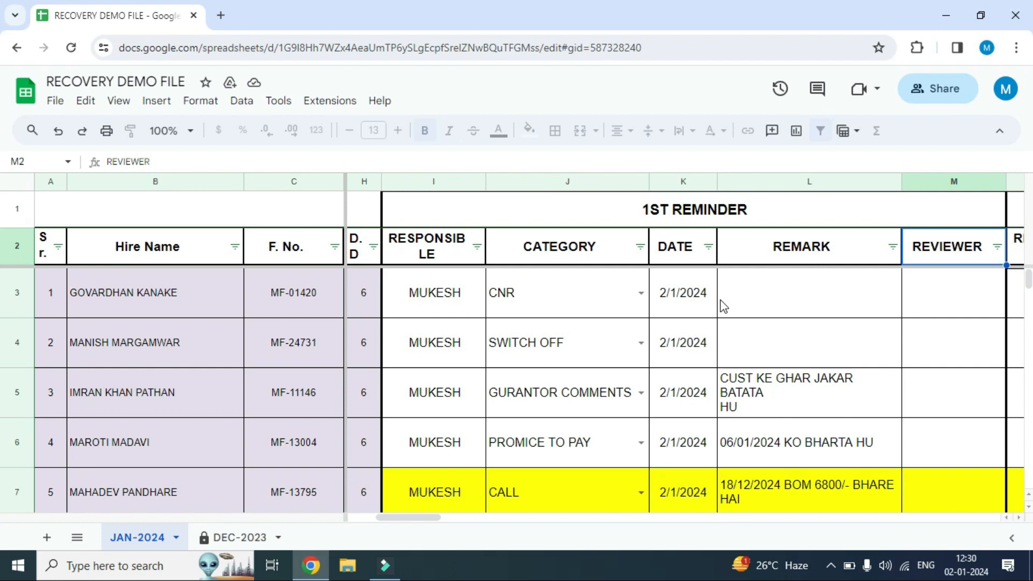
key("Left")
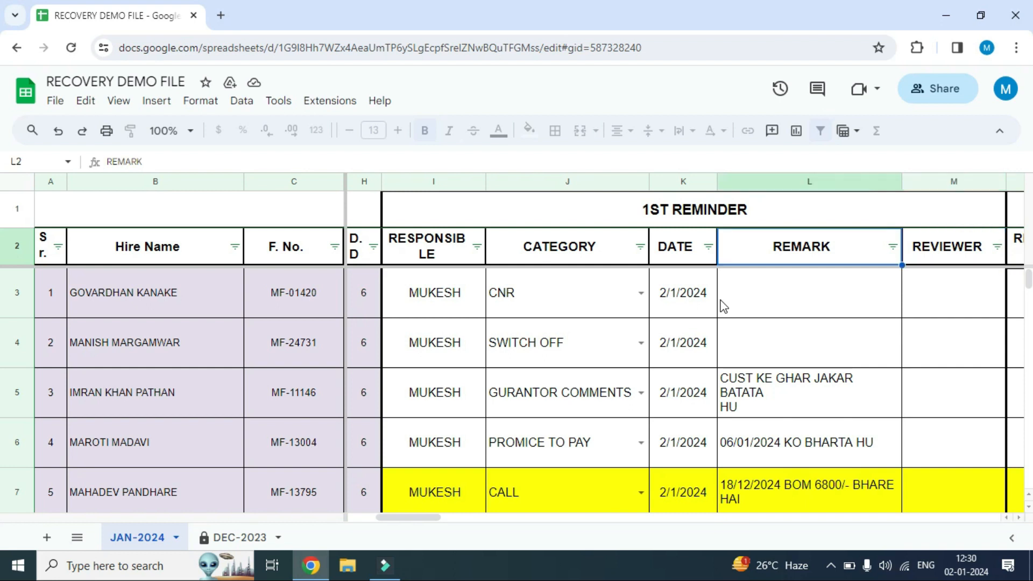
key("Right")
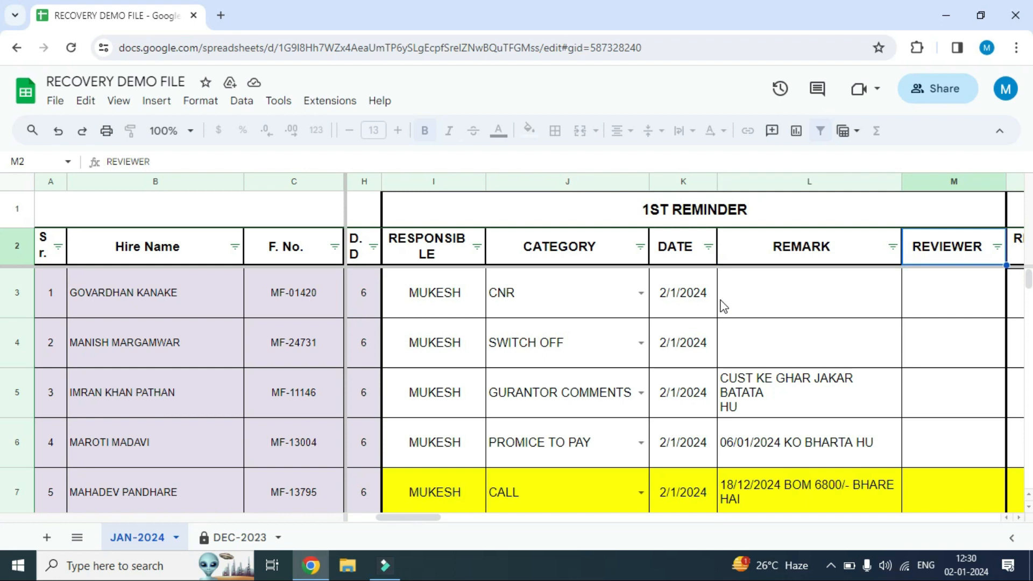
Review the JAN-2024 column headings from the 1st Reminder's DATE across the following blocks through the 7th Reminder
key("Left")
key("Left")
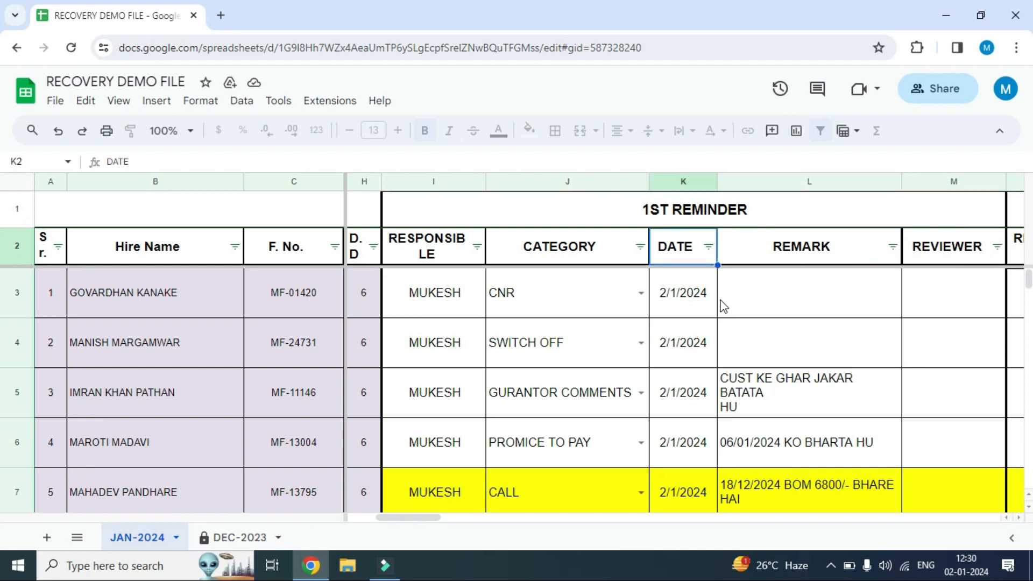
key("Right")
key("Right")
key("Right")
key("Right")
key("Right")
key("Right")
key("Right")
key("Right")
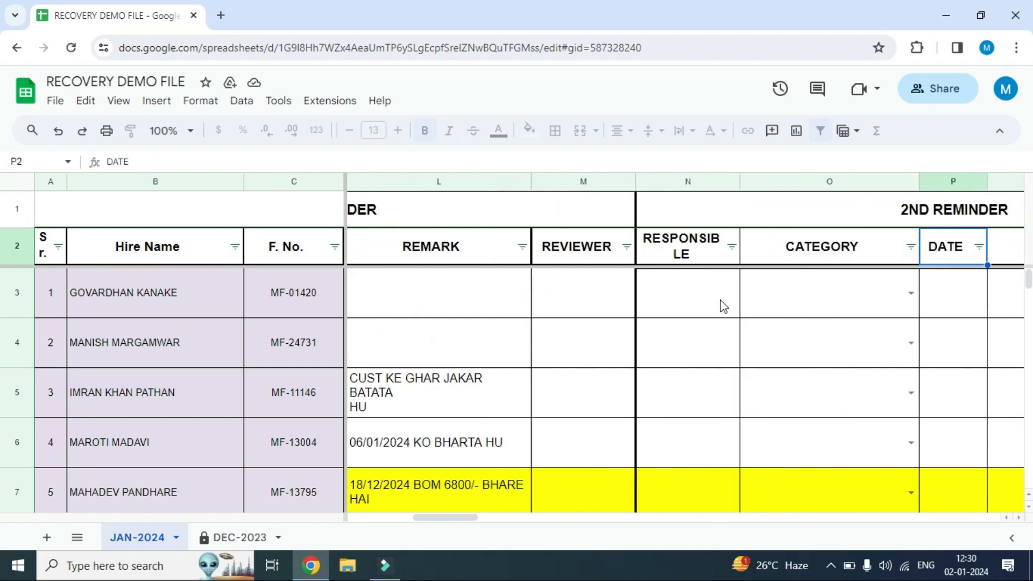
key("Right")
key("Right")
key("Right")
key("Right")
key("Right")
key("Right")
key("Right")
key("Right")
key("Right")
key("Right")
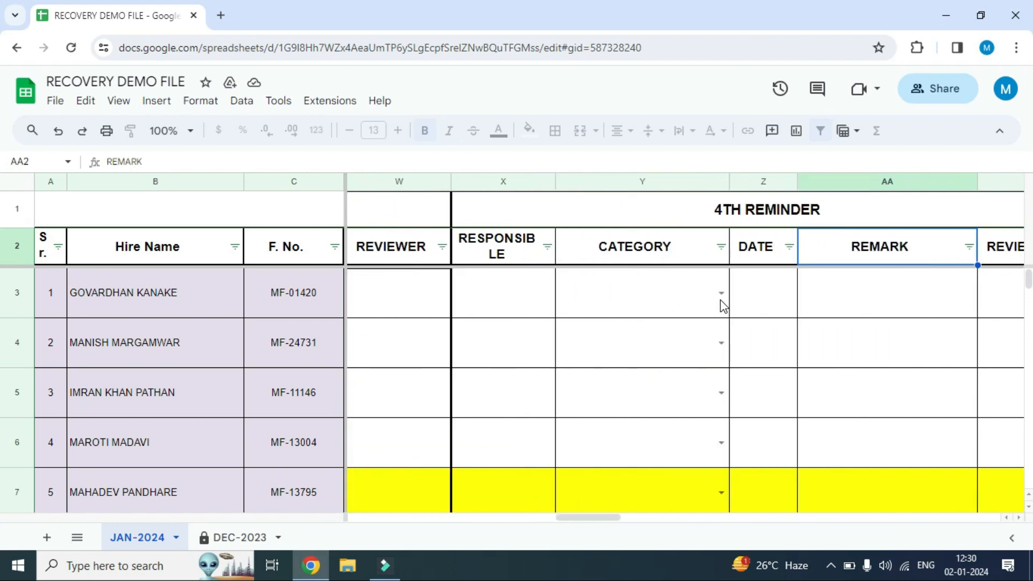
key("Right")
key("Right")
key("Right")
key("Right")
key("Right")
key("Right")
key("Right")
key("Right")
key("Right")
key("Right")
key("Right")
key("Right")
key("Right")
key("Right")
key("Right")
key("Right")
key("Right")
key("Right")
key("Right")
key("Right")
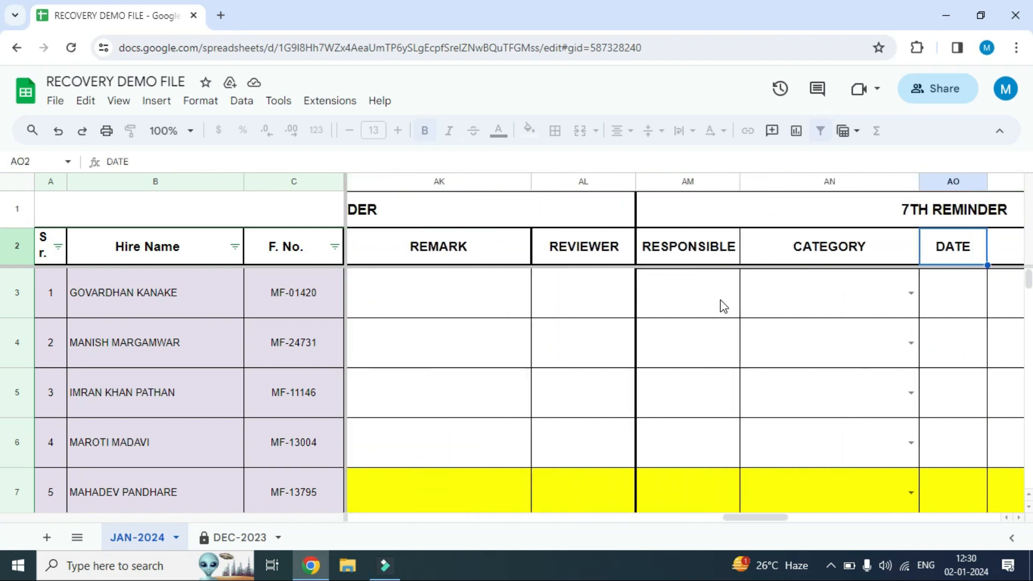
key("Right")
key("Right")
key("Right")
key("Right")
key("Right")
key("Right")
key("Right")
key("Right")
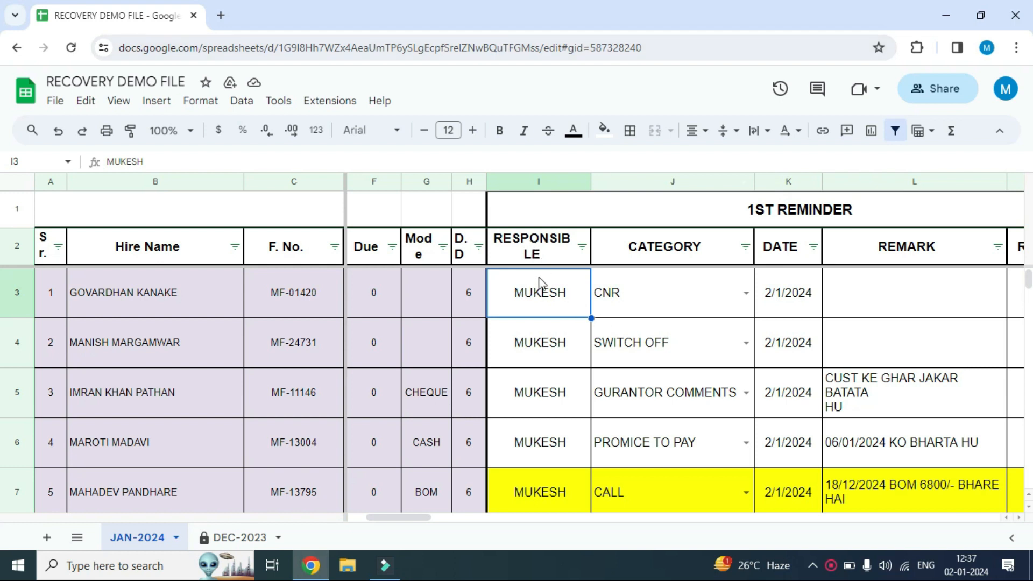
Examine row 3's 1st Reminder entries from RESPONSIBLE to DATE, picking CNR from the CATEGORY options
left_click(629, 291)
left_click(521, 291)
left_click(673, 296)
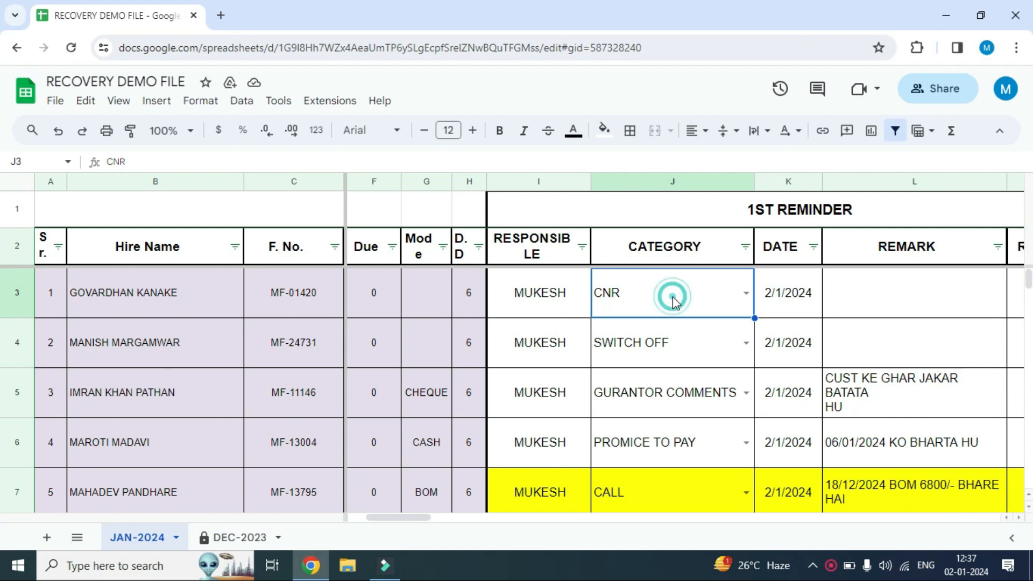
left_click(746, 293)
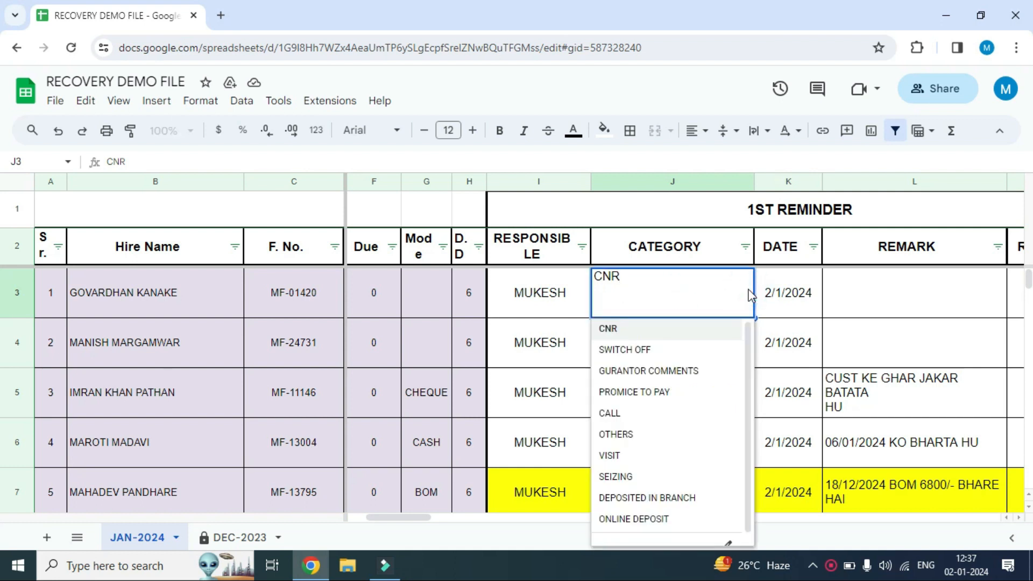
left_click(665, 330)
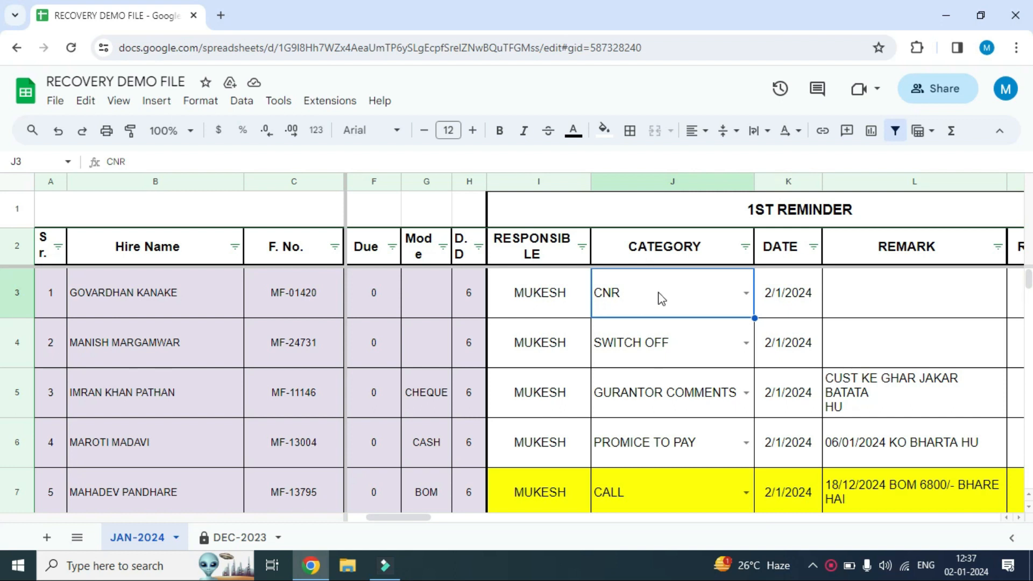
left_click(804, 303)
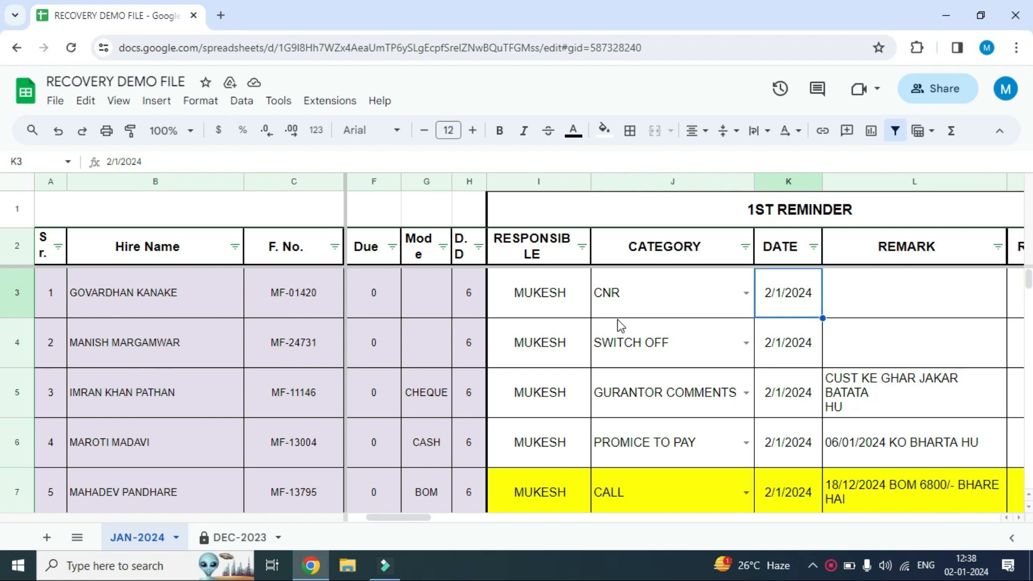
Examine row 4's RESPONSIBLE, CATEGORY options and DATE under the 1st Reminder
left_click(532, 345)
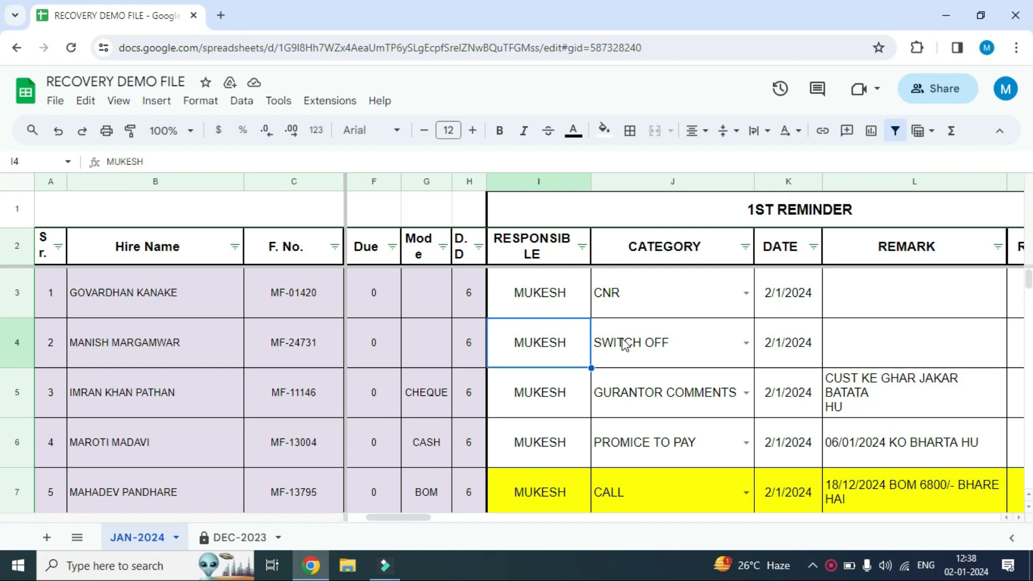
left_click(745, 345)
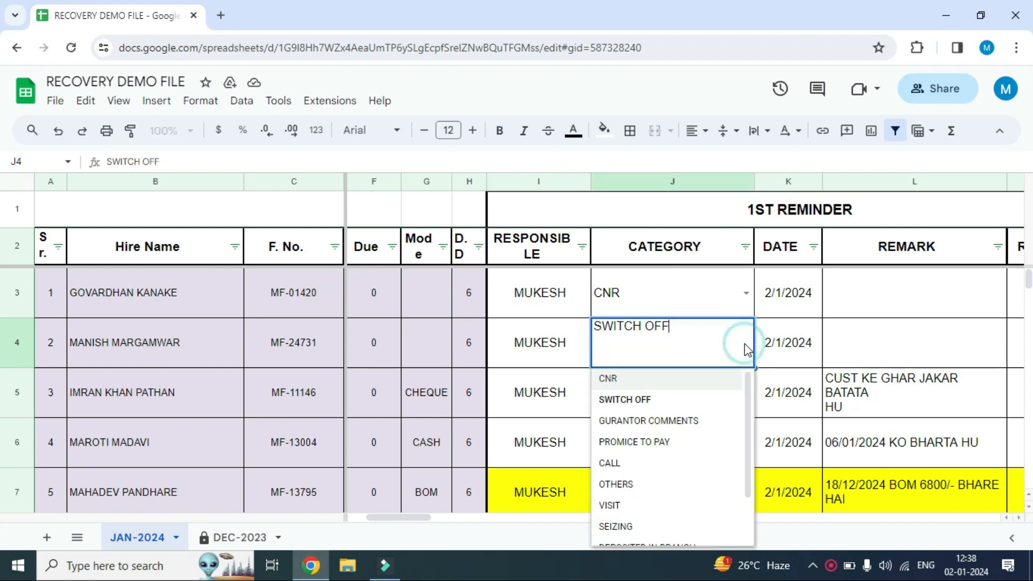
left_click(744, 344)
left_click(798, 343)
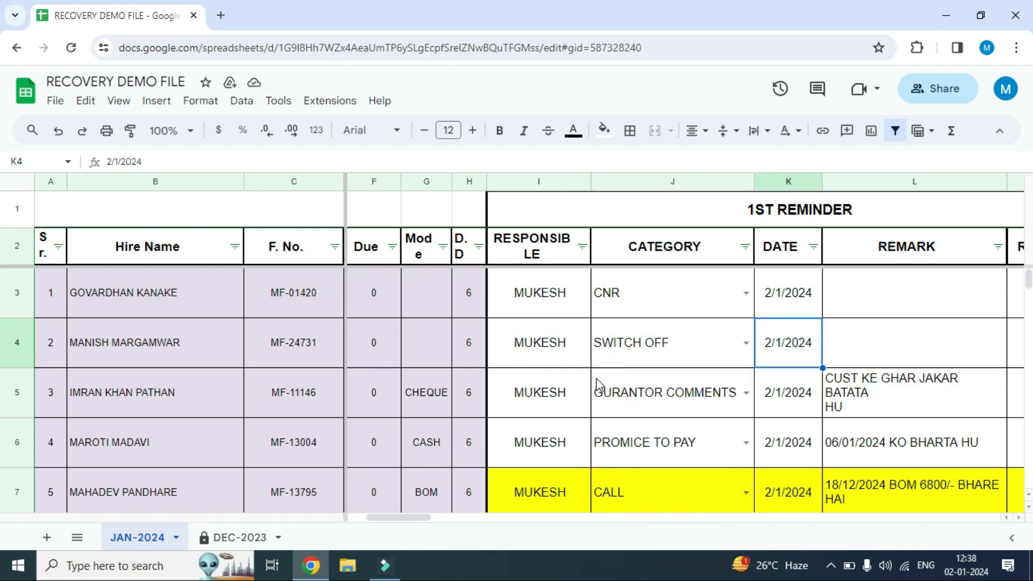
Examine row 5's RESPONSIBLE, CATEGORY and REMARK entries under the 1st Reminder
left_click(569, 391)
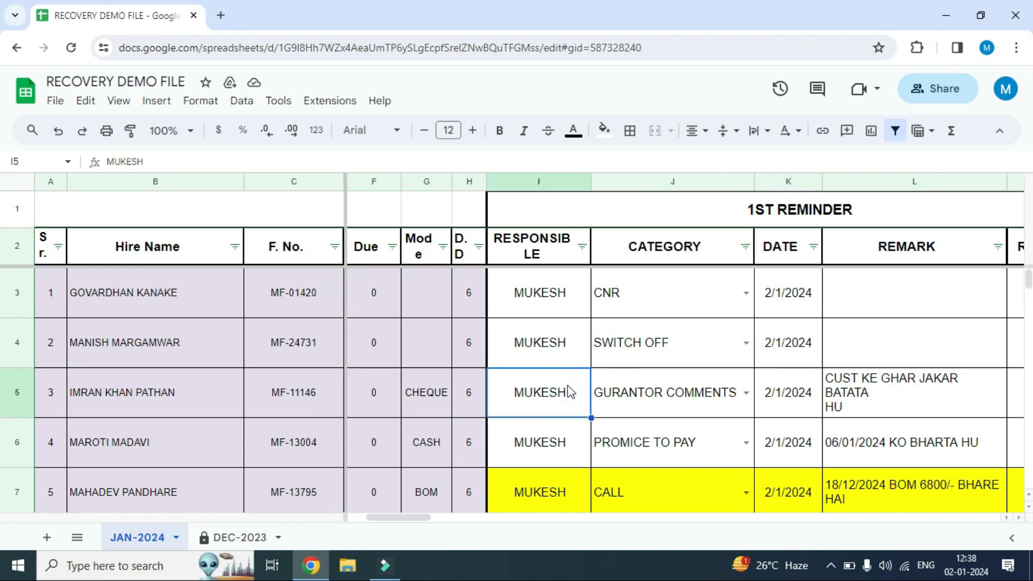
left_click(680, 395)
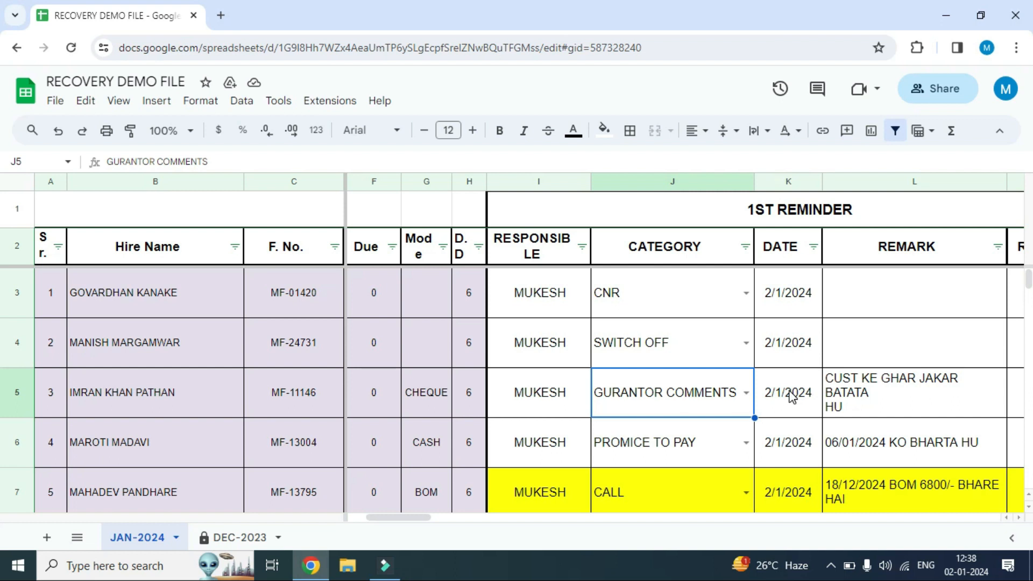
left_click(856, 393)
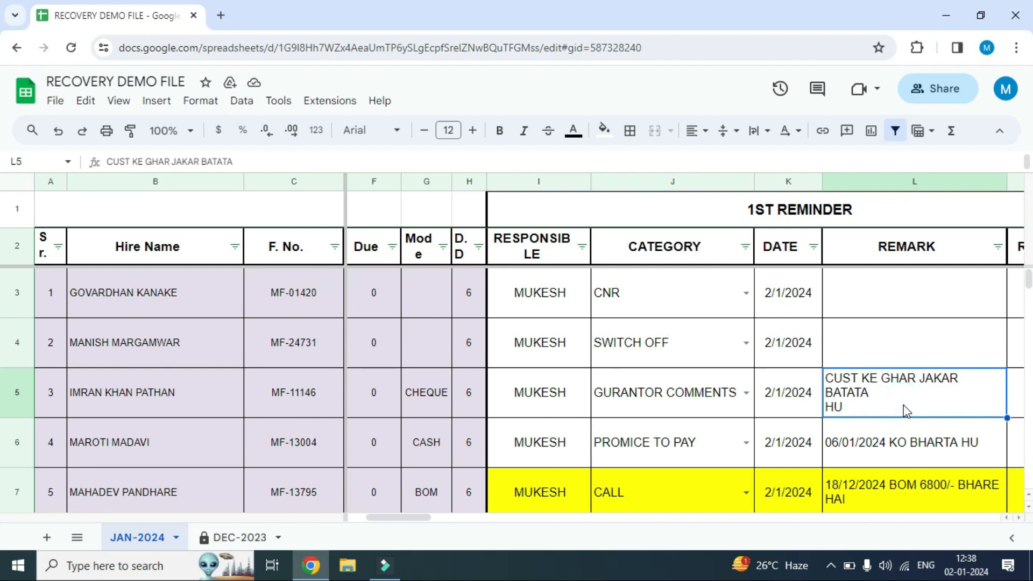
Examine row 6's 1st Reminder entries from RESPONSIBLE through REMARK, including the available CATEGORY options
left_click(557, 448)
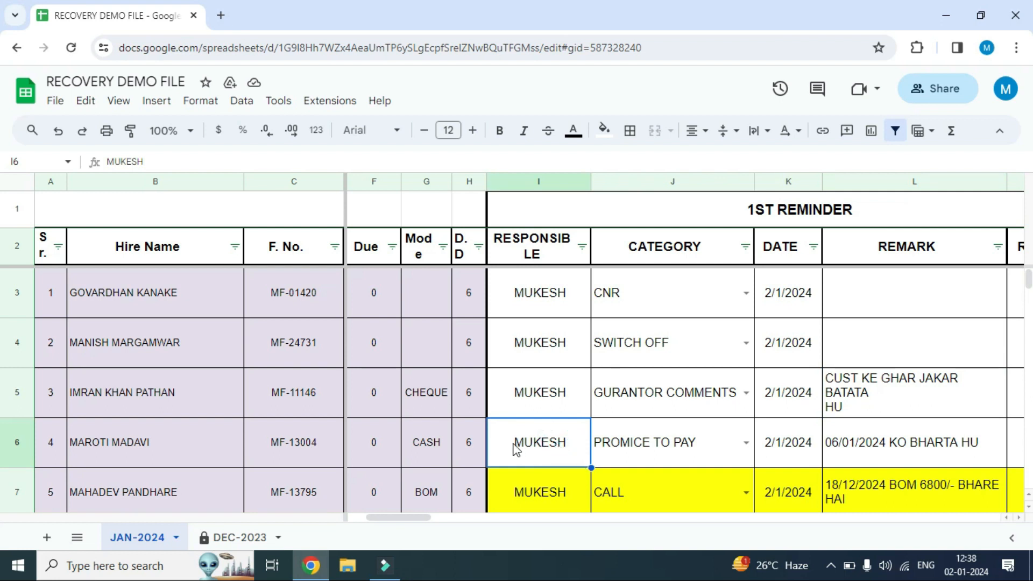
left_click(661, 442)
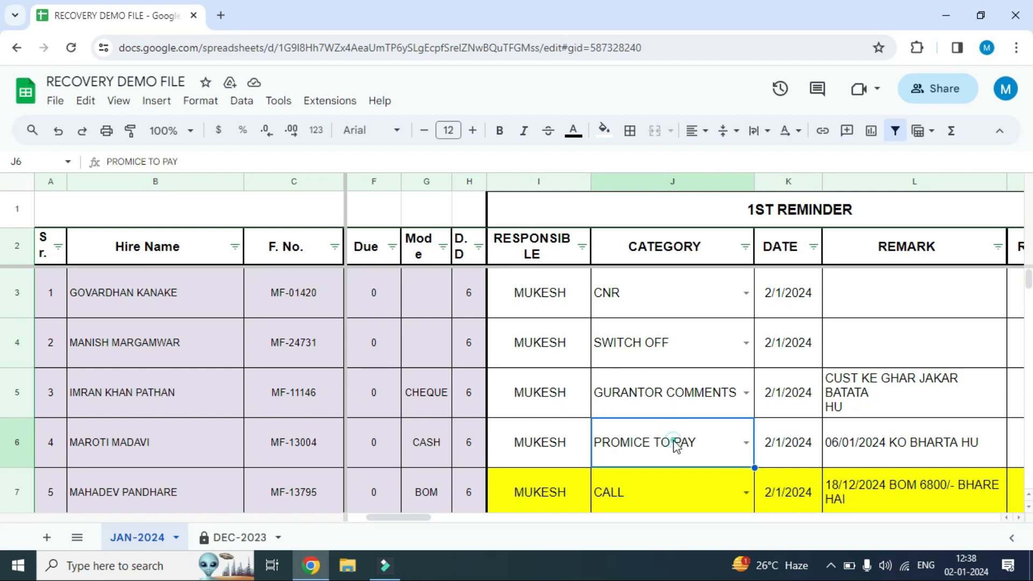
left_click(746, 444)
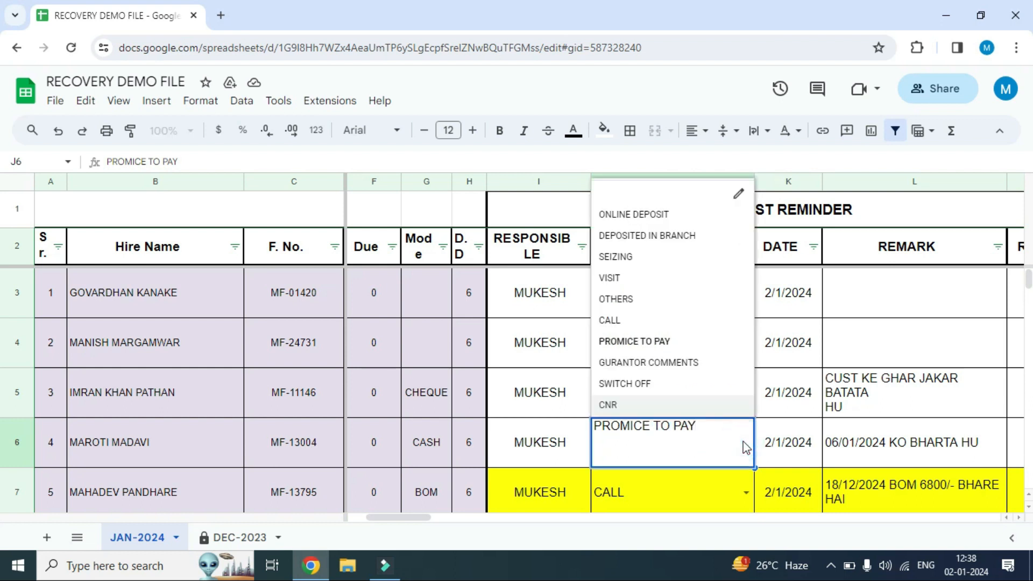
left_click(785, 452)
left_click(884, 446)
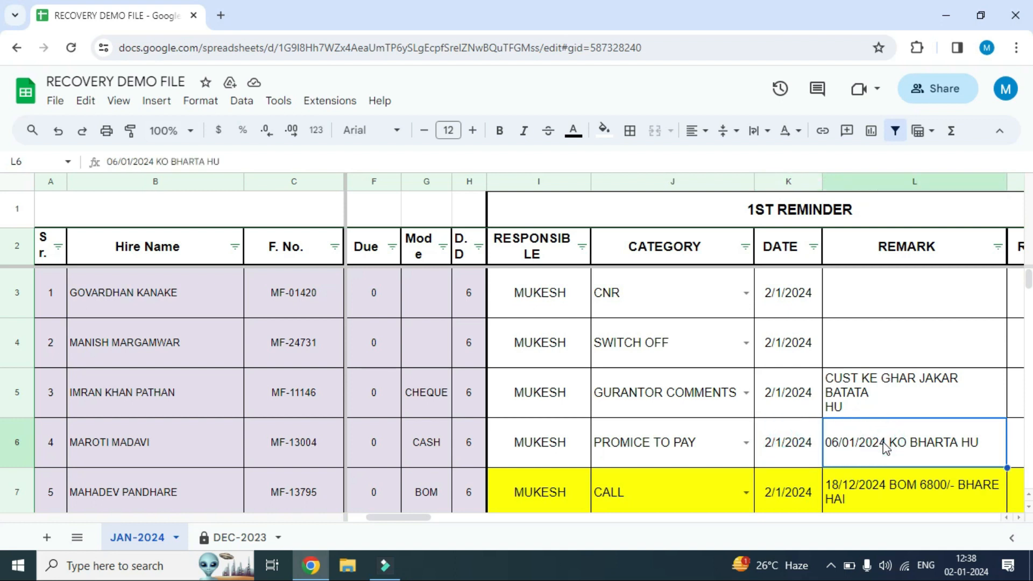
Examine the yellow row 7's RESPONSIBLE entry and compare its 1st Reminder CATEGORY with its REMARK
scroll(565, 462, "down", 1)
left_click(565, 461)
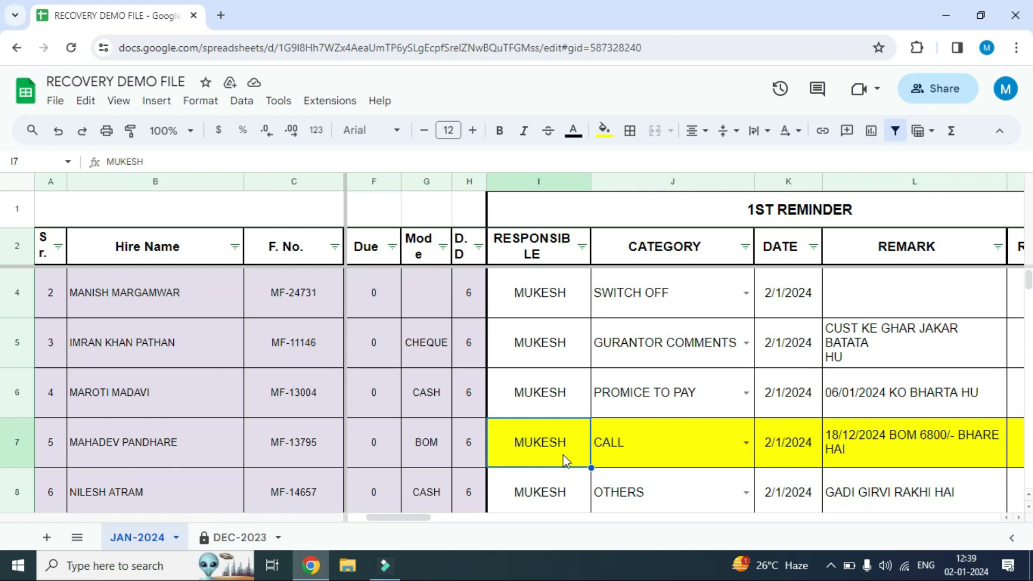
left_click(679, 453)
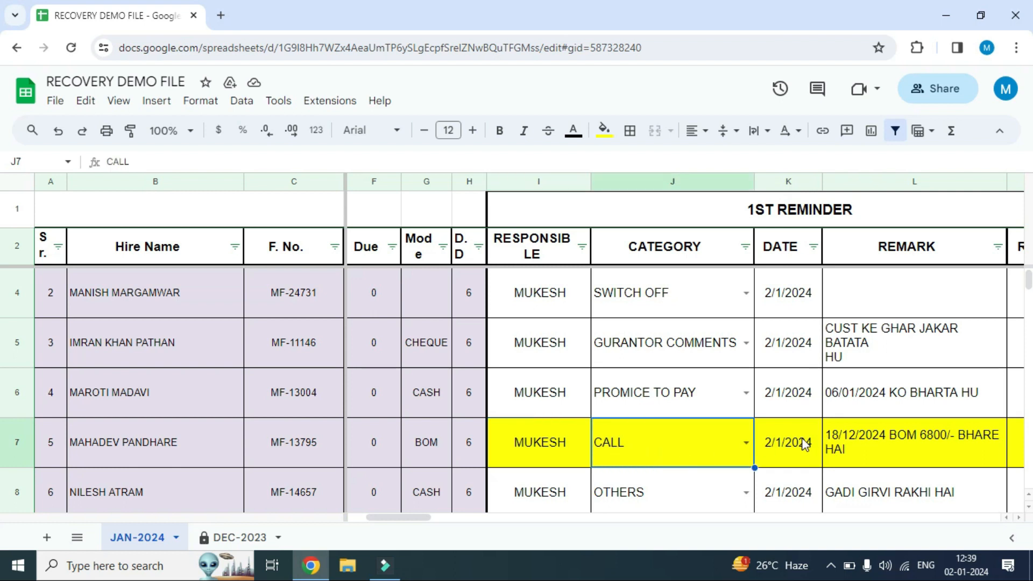
left_click(863, 443)
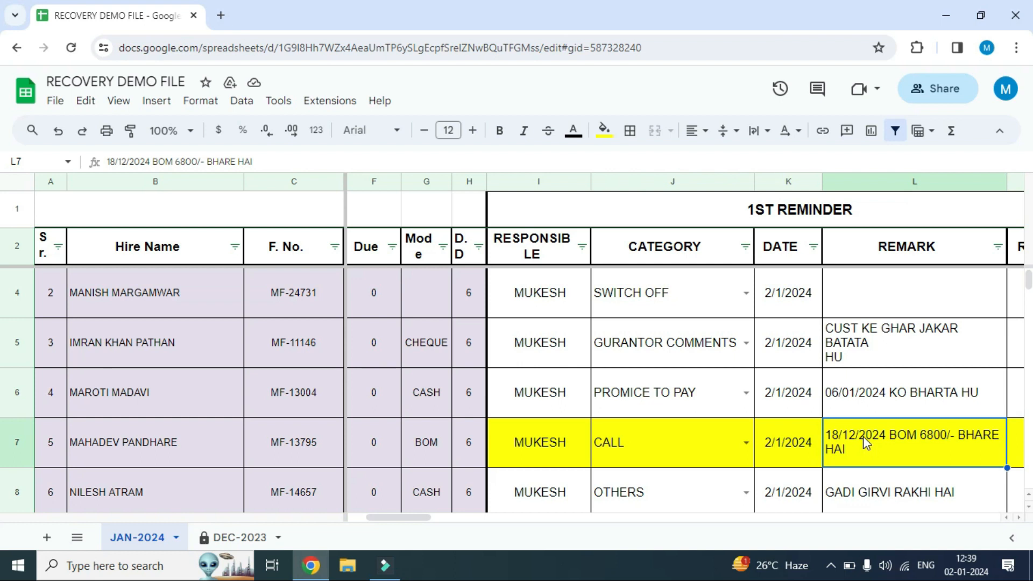
left_click(862, 439)
left_click(676, 453)
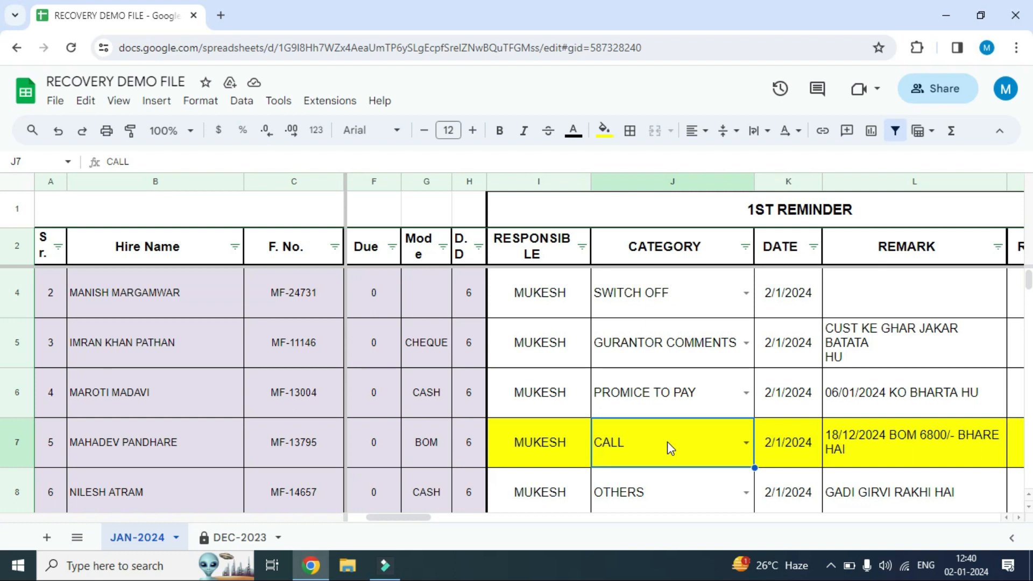
left_click(919, 451)
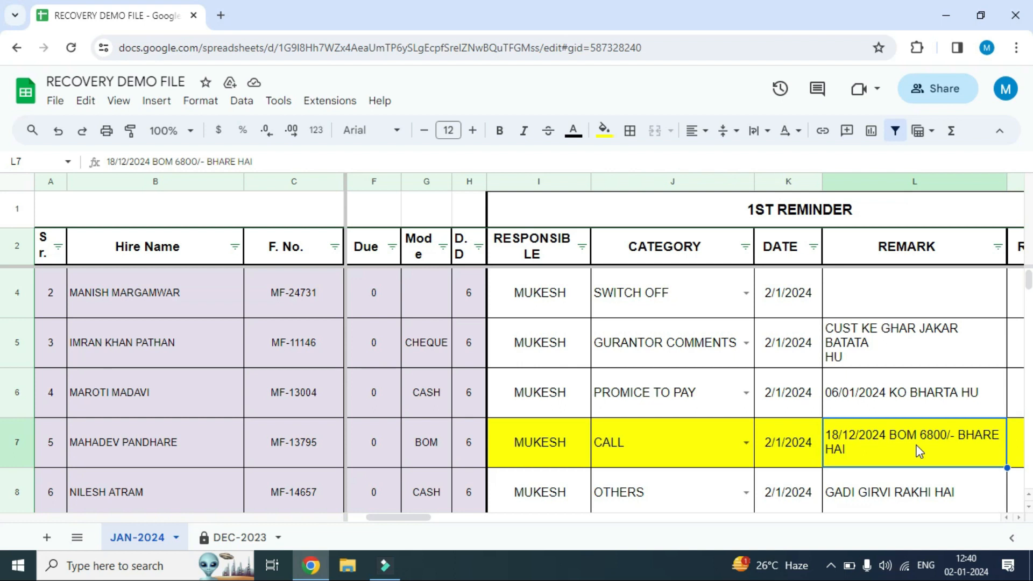
Examine row 8's 1st Reminder entries from RESPONSIBLE through REMARK, including the list of CATEGORY options
scroll(700, 447, "down", 1)
left_click(575, 447)
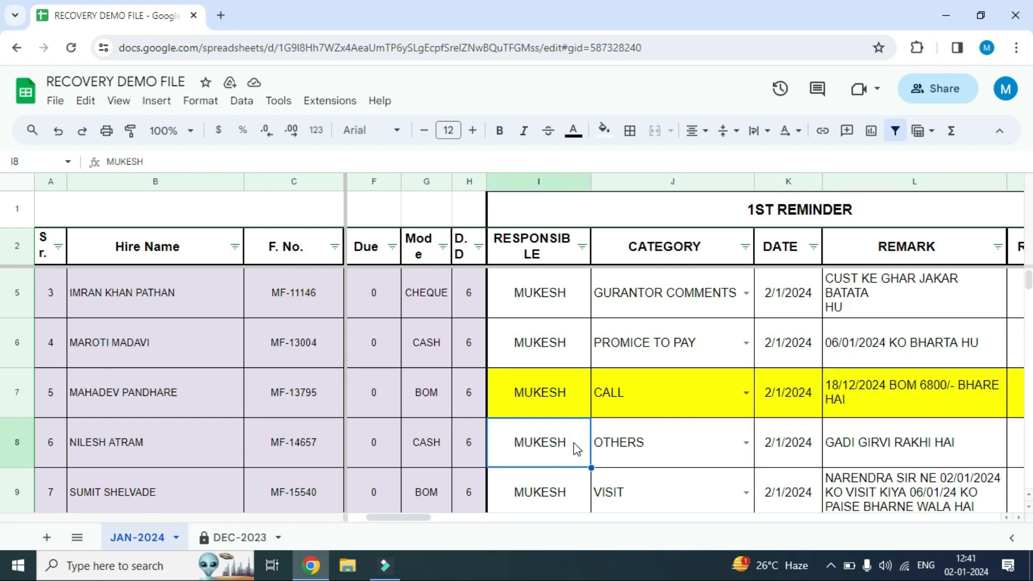
left_click(653, 444)
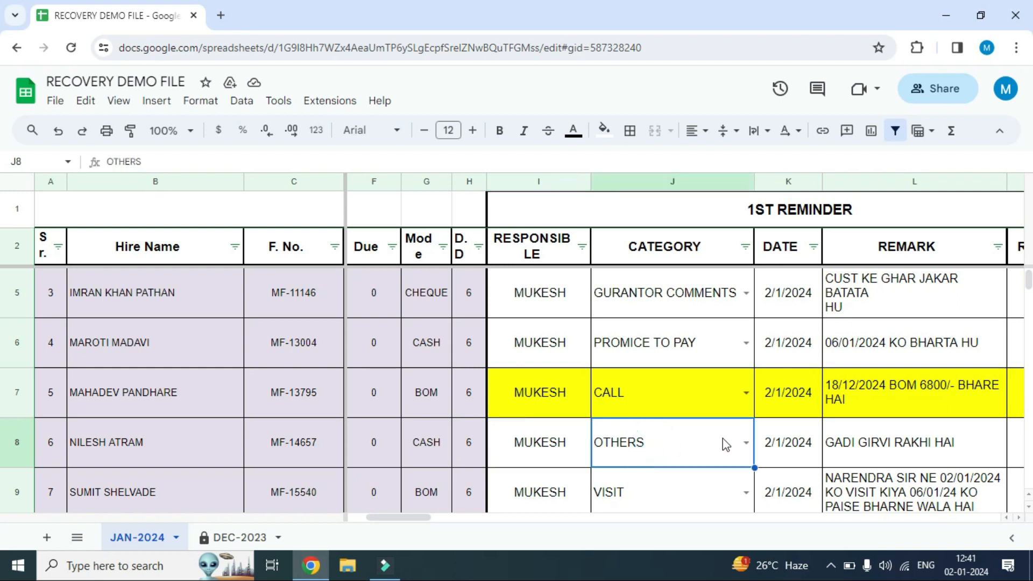
left_click(746, 443)
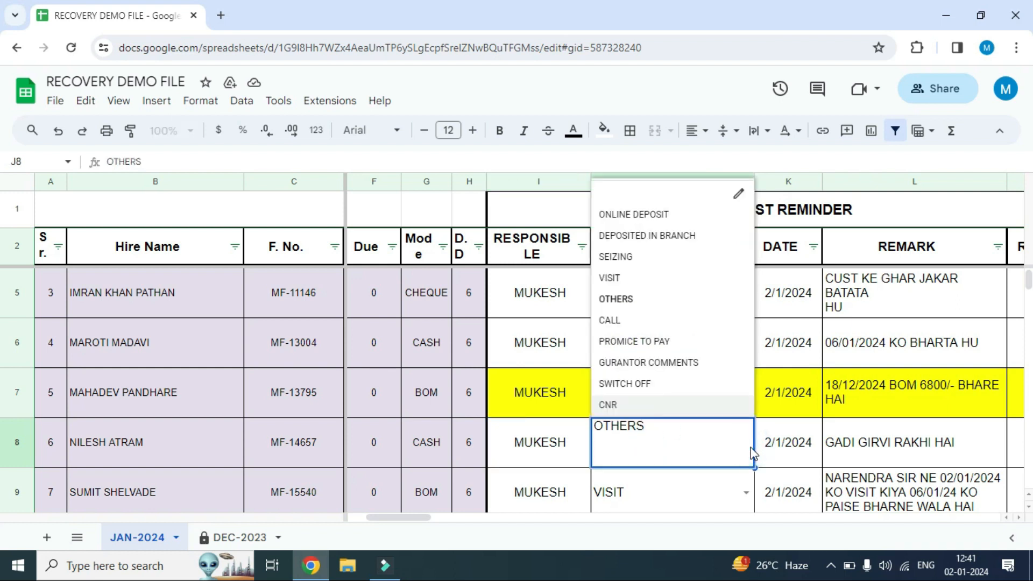
left_click(780, 444)
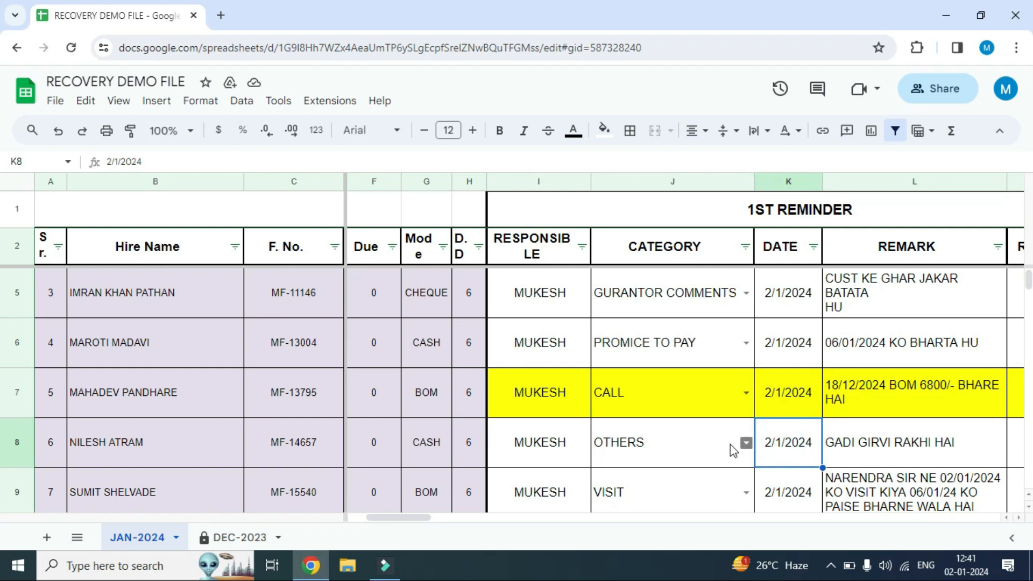
left_click(729, 451)
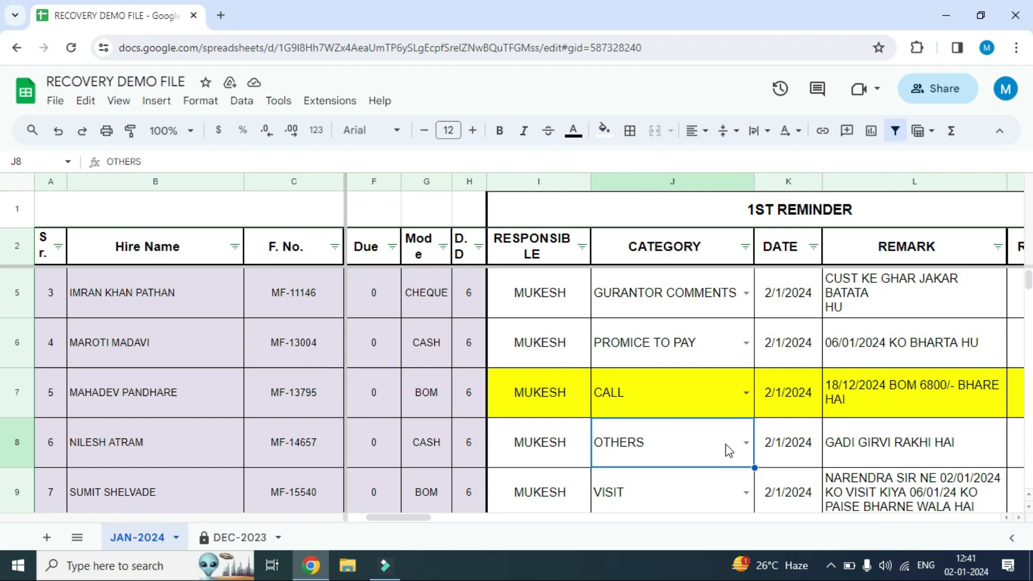
left_click(791, 437)
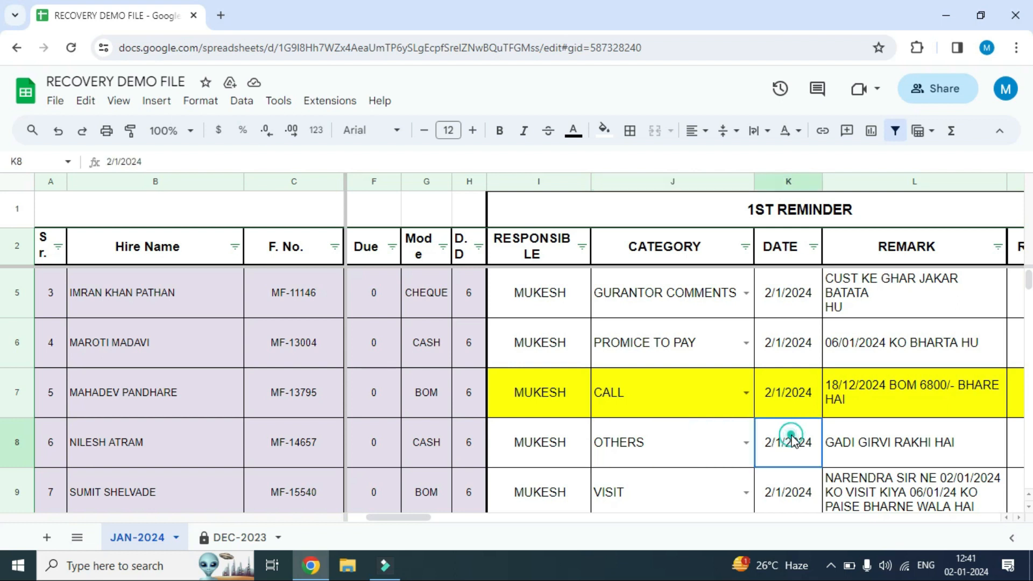
left_click(891, 447)
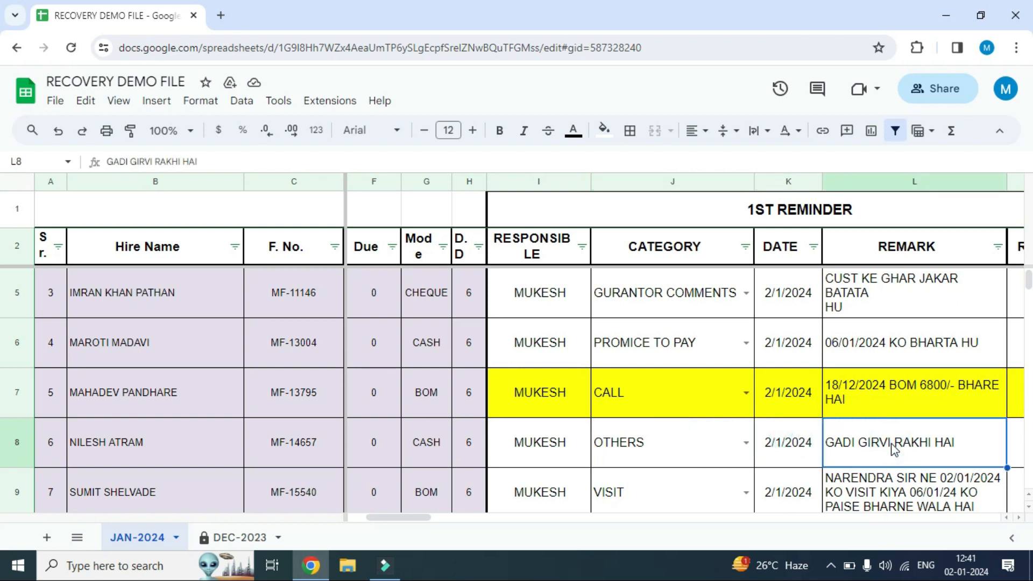
Examine row 9's RESPONSIBLE, CATEGORY and DATE entries under the 1st Reminder, and open its REMARK for editing
scroll(891, 447, "down", 1)
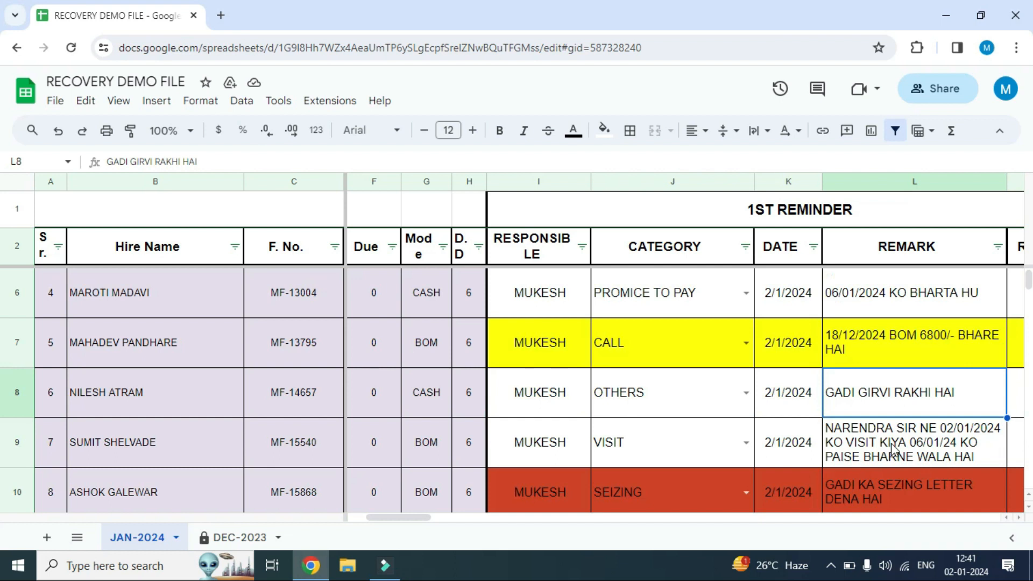
left_click(548, 444)
left_click(690, 443)
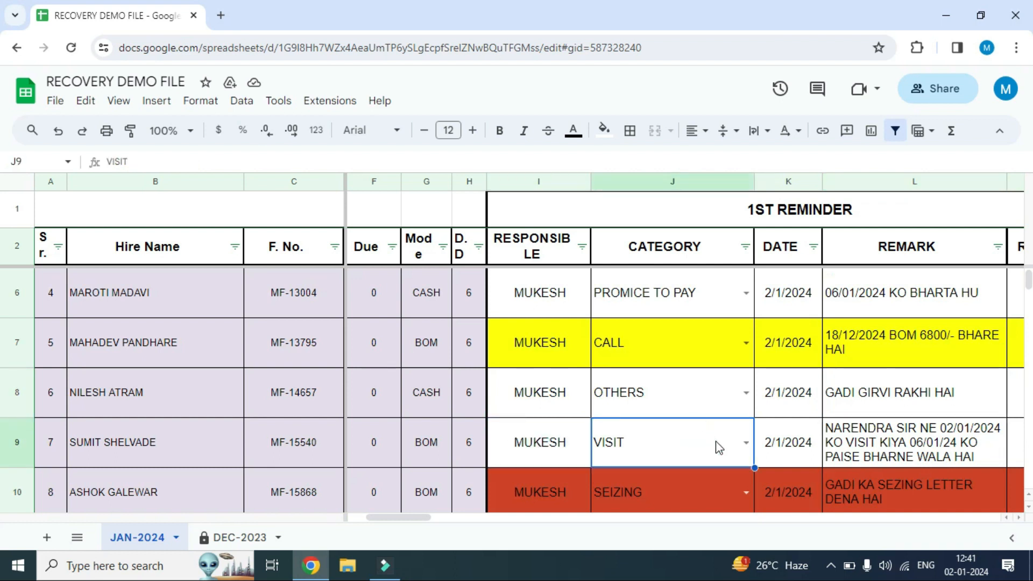
left_click(561, 439)
left_click(666, 452)
left_click(792, 454)
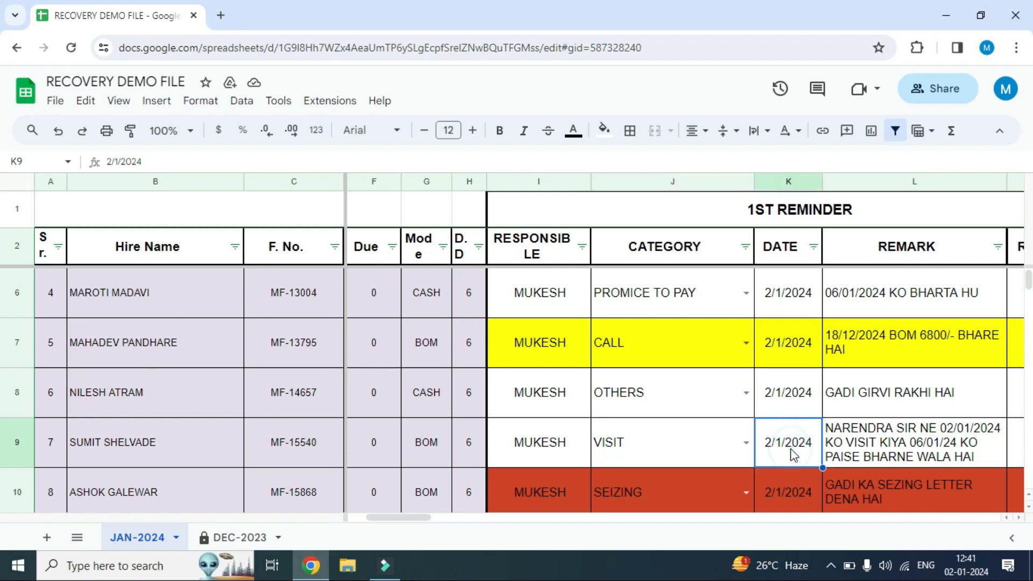
double_click(878, 435)
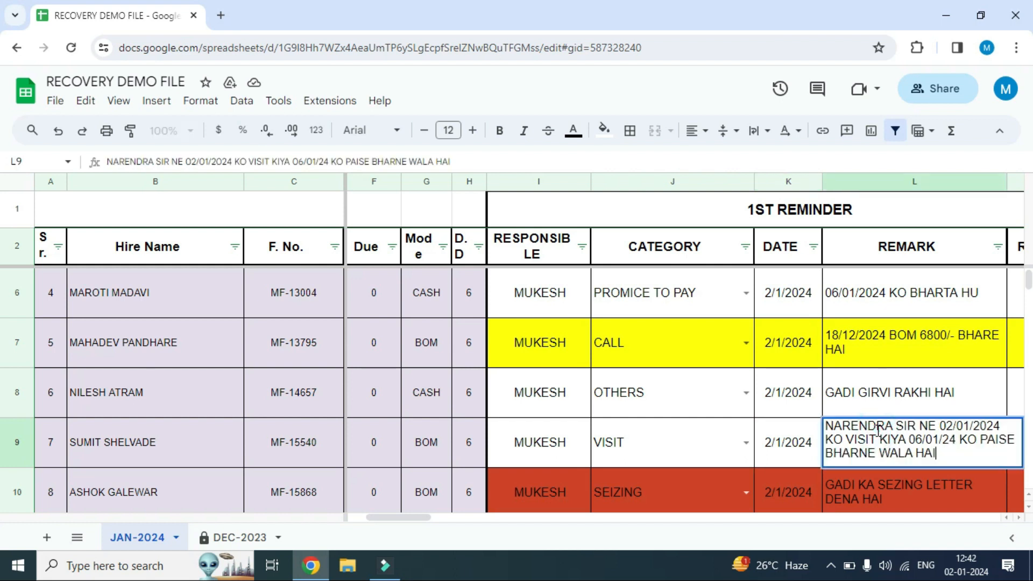
Recheck row 9's 1st Reminder CATEGORY and examine the red row 10's CATEGORY, DATE and REMARK entries
left_click(773, 442)
left_click(672, 451)
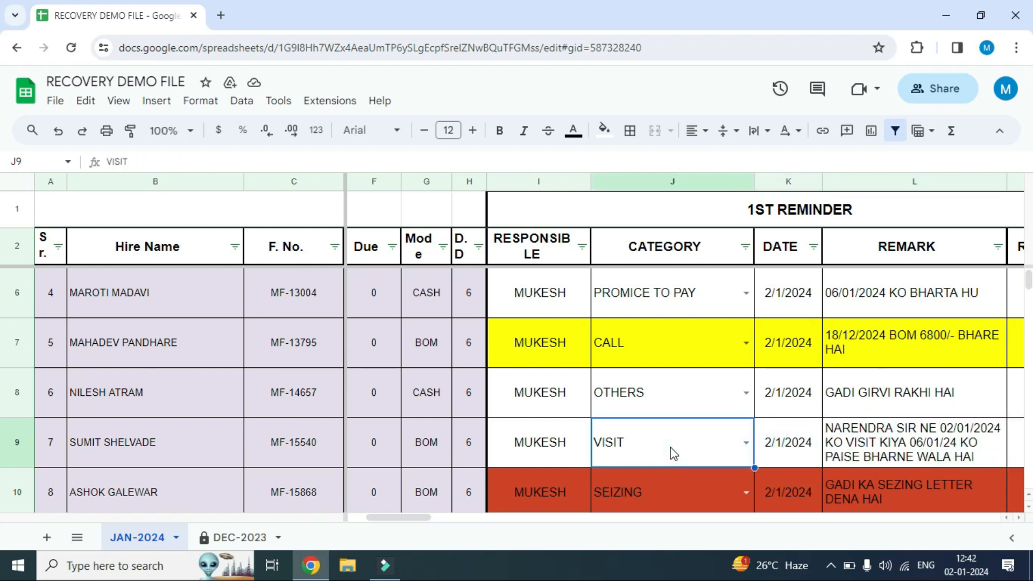
left_click(576, 482)
scroll(638, 480, "down", 1)
left_click(730, 444)
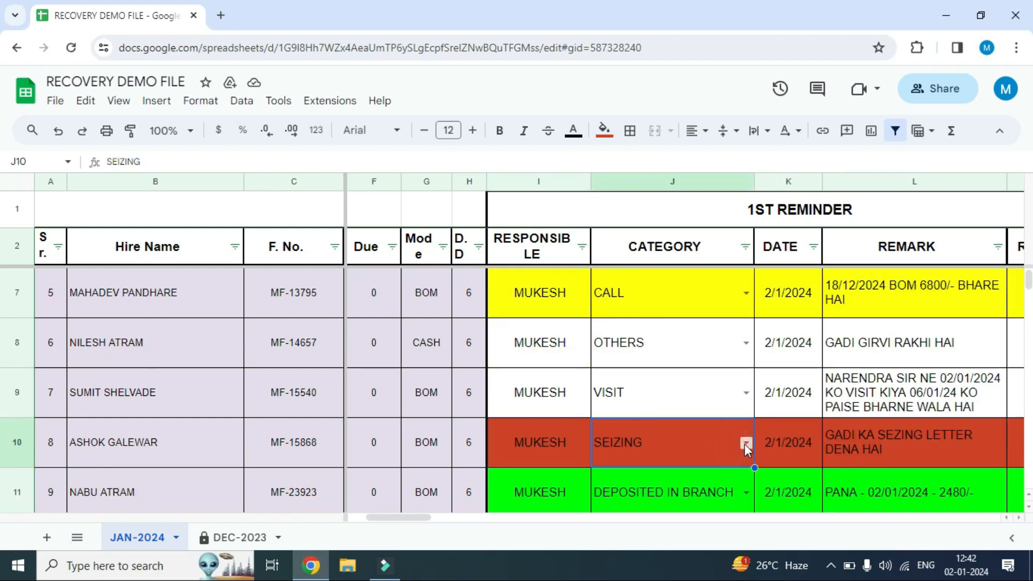
left_click(744, 442)
left_click(759, 444)
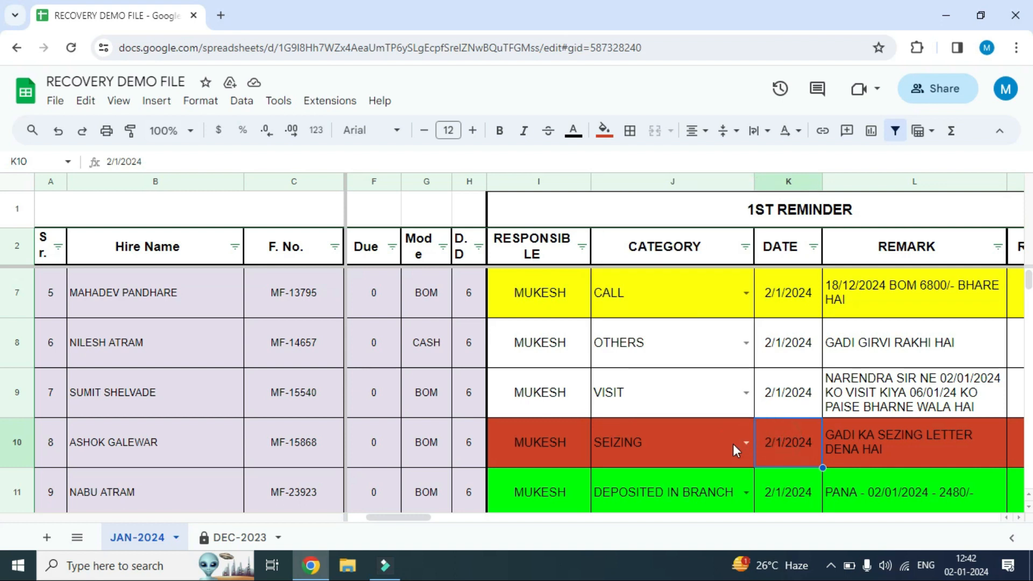
left_click(699, 447)
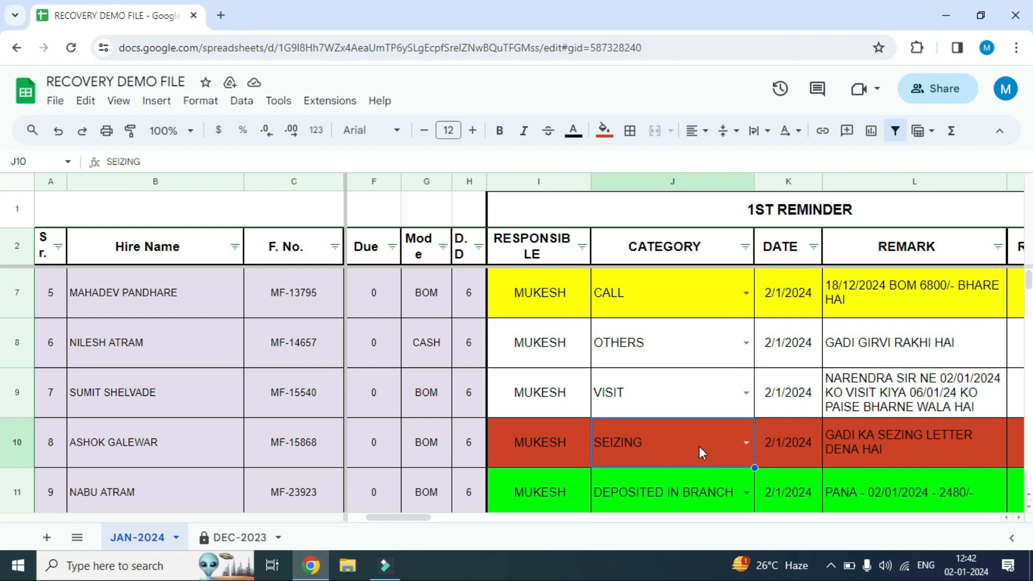
left_click(788, 443)
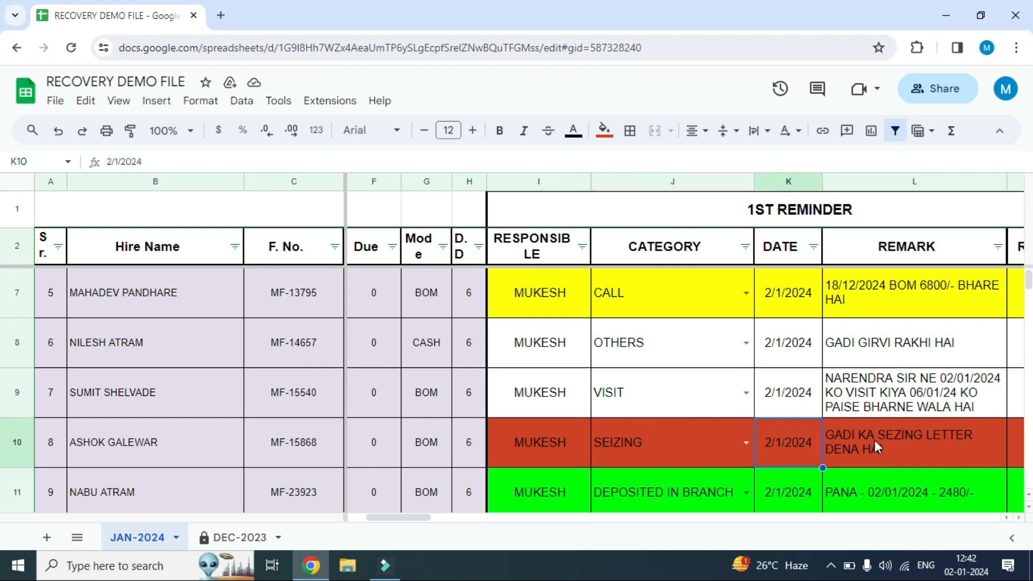
left_click(874, 440)
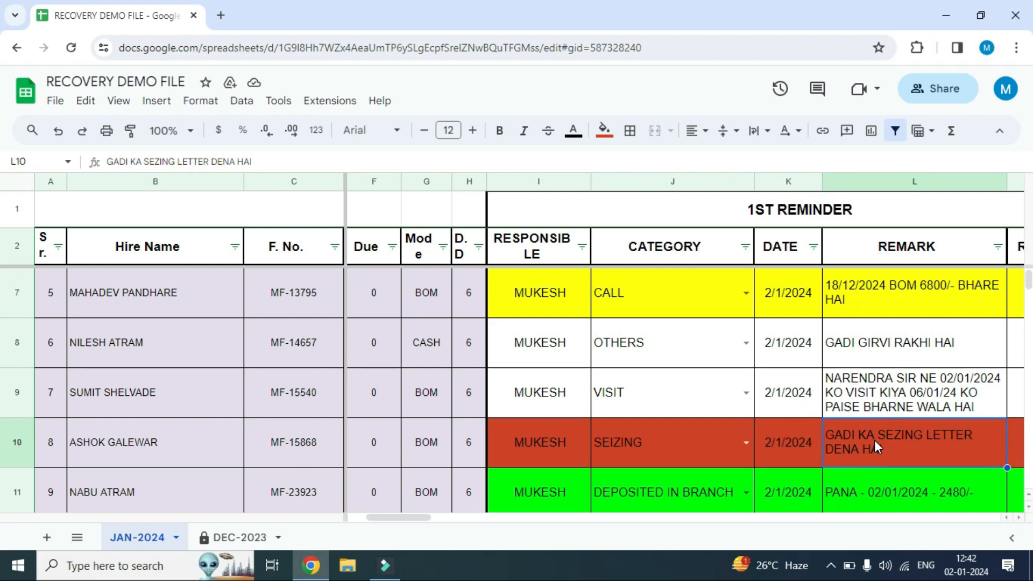
Examine the green row 11's 1st Reminder entries from RESPONSIBLE through REMARK
scroll(560, 478, "down", 1)
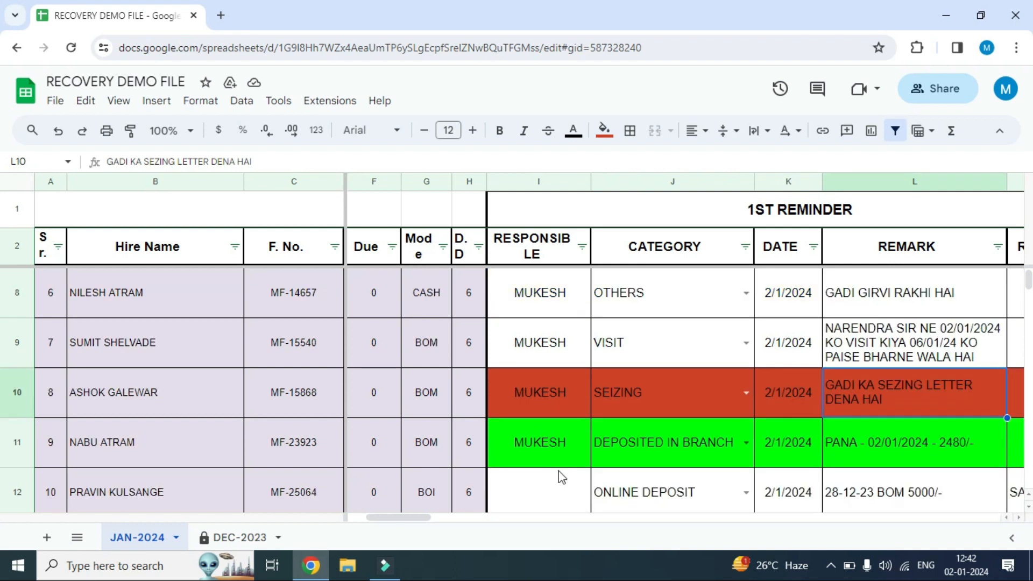
left_click(555, 441)
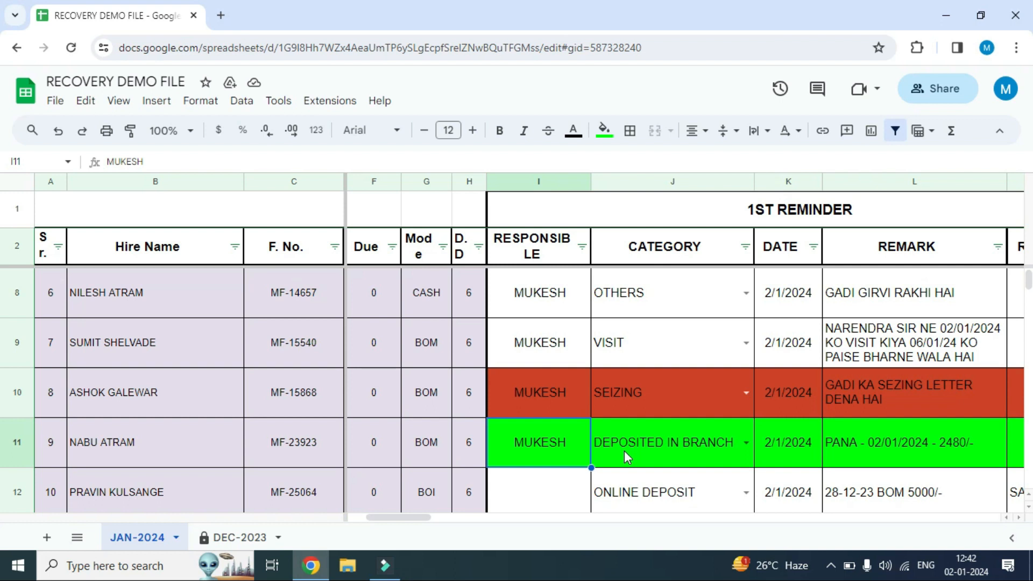
left_click(652, 453)
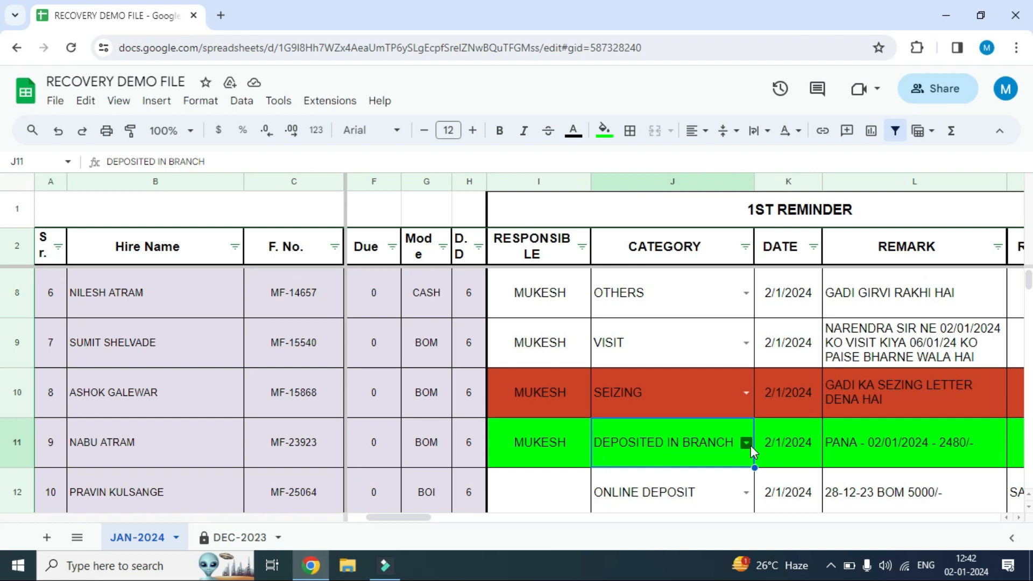
left_click(789, 445)
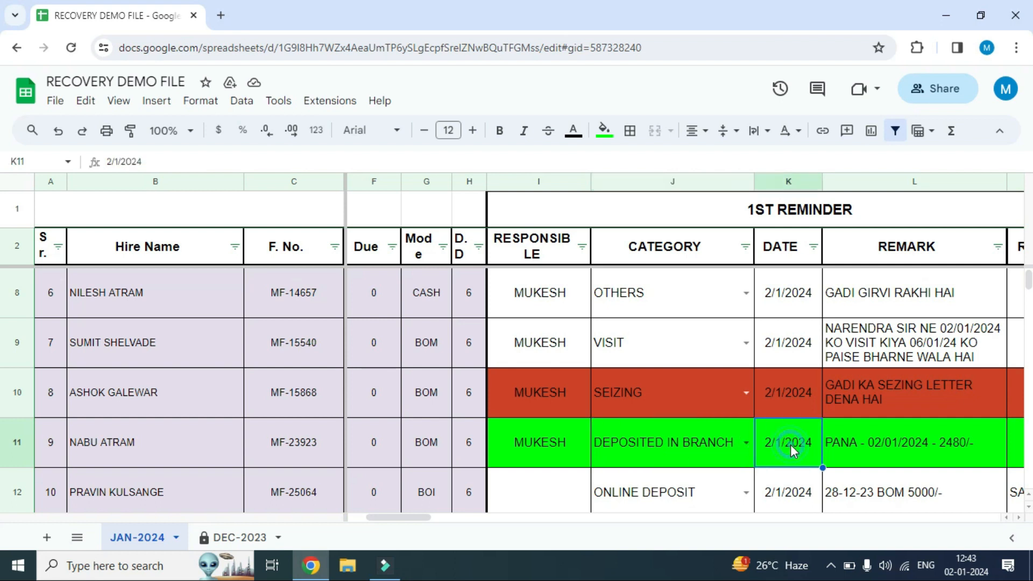
left_click(893, 441)
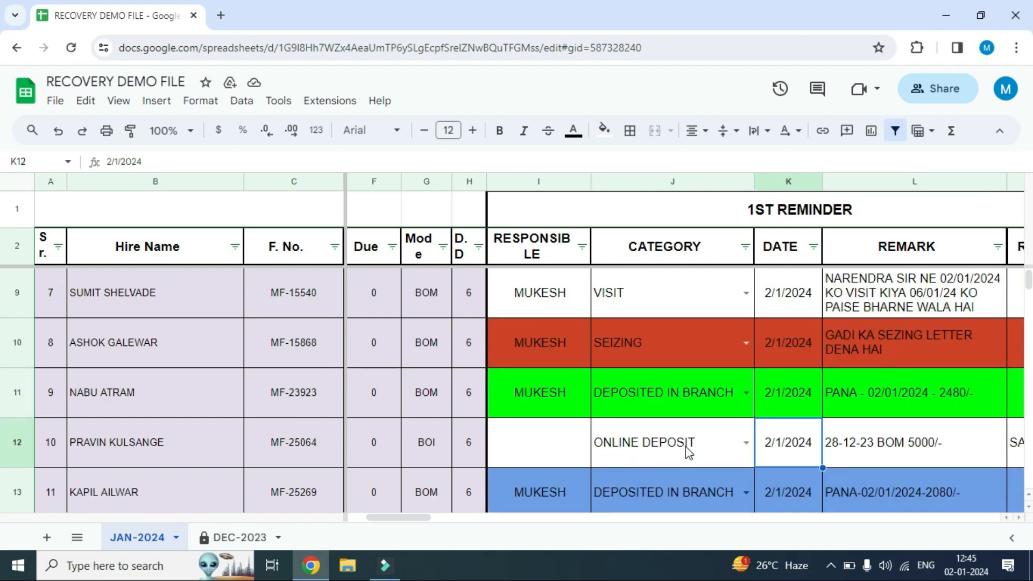
Examine row 12's 1st Reminder entries from CATEGORY through REVIEWER, including the CATEGORY options, and compare its CATEGORY with its REMARK
left_click(688, 454)
left_click(745, 444)
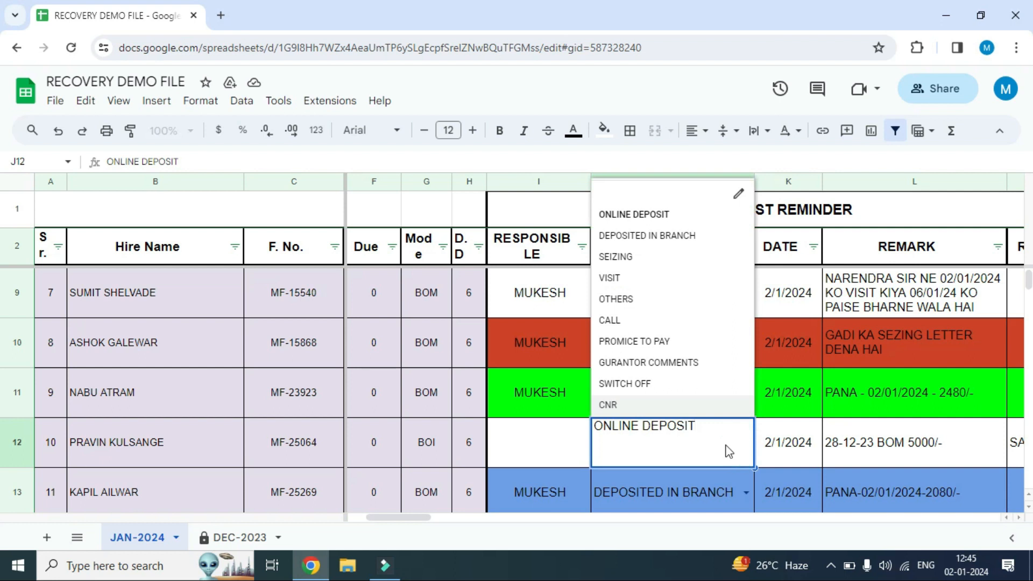
left_click(780, 452)
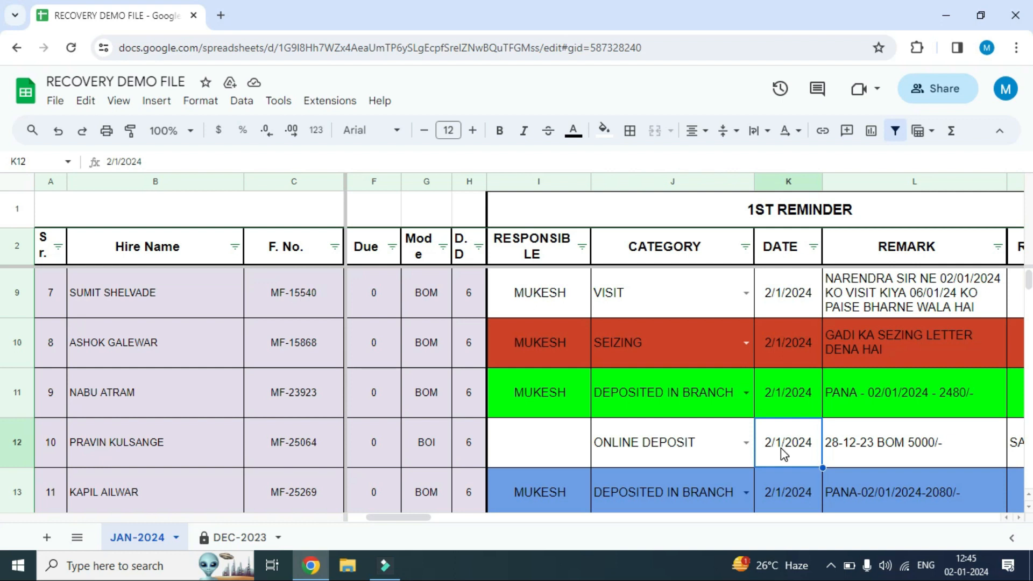
key("Right")
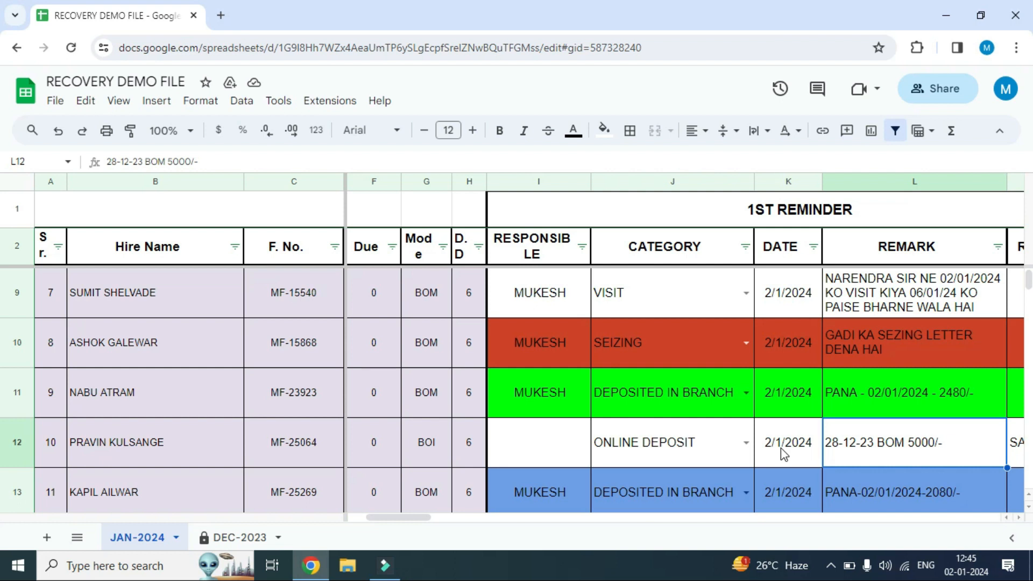
key("Right")
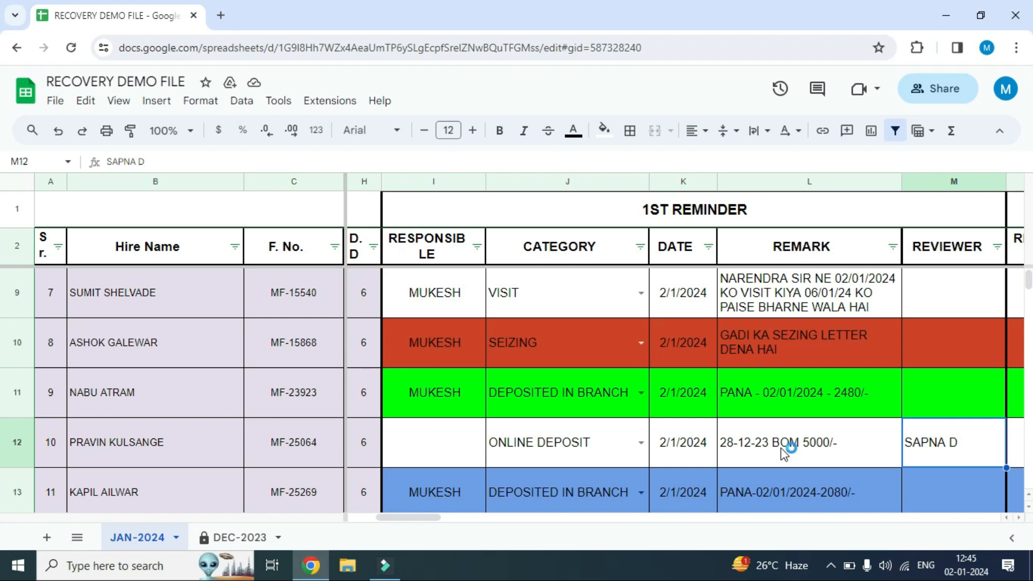
left_click(783, 453)
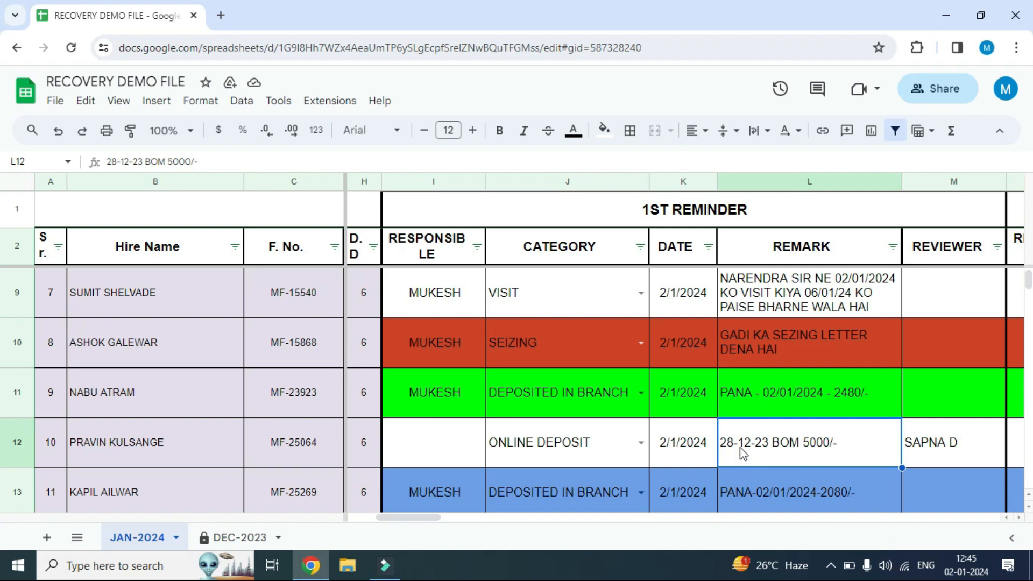
left_click(589, 458)
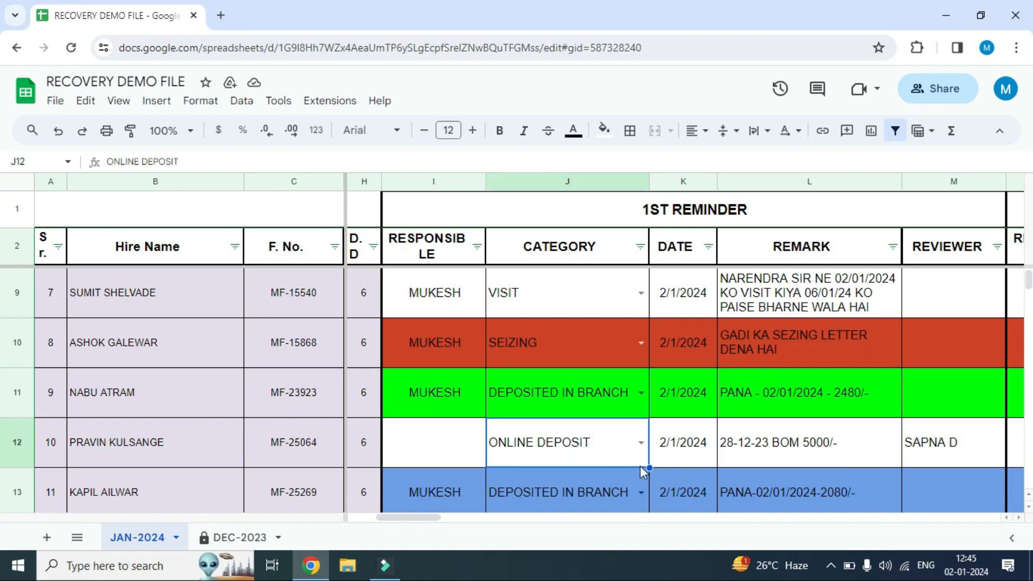
left_click(799, 457)
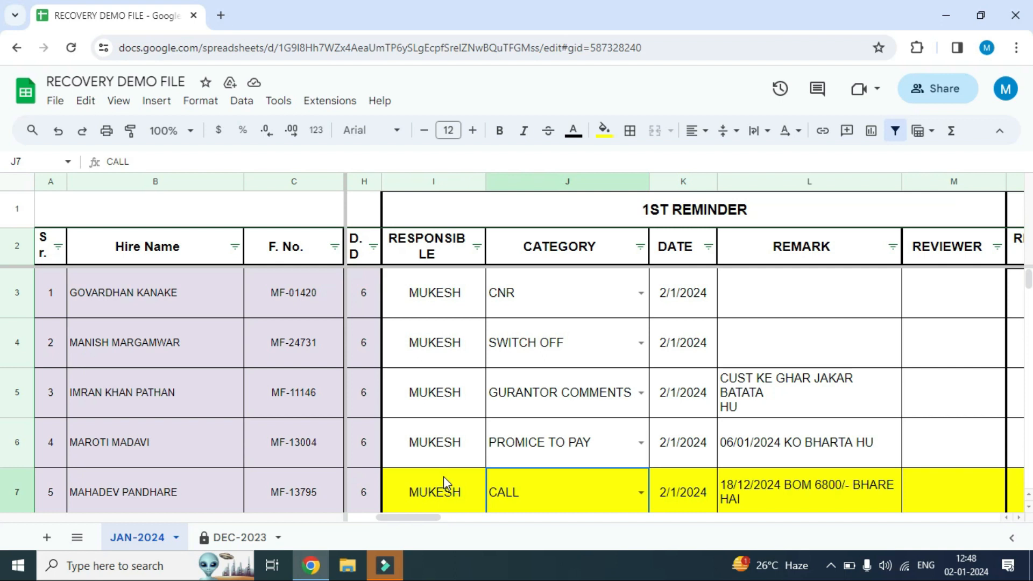
Review the yellow row 7's RESPONSIBLE, CATEGORY and REMARK entries under the 1st Reminder
scroll(444, 476, "down", 1)
left_click(444, 443)
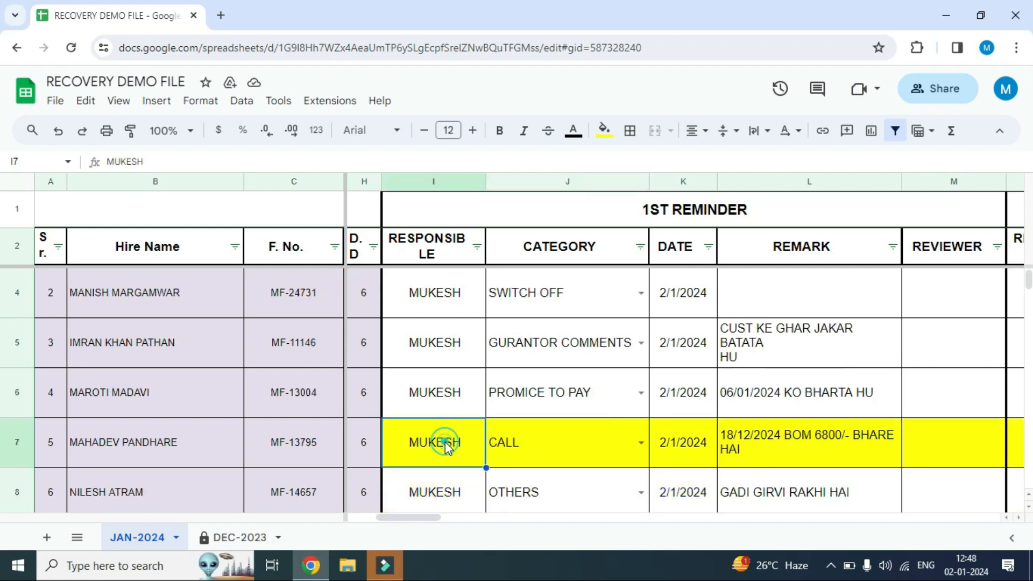
left_click(543, 442)
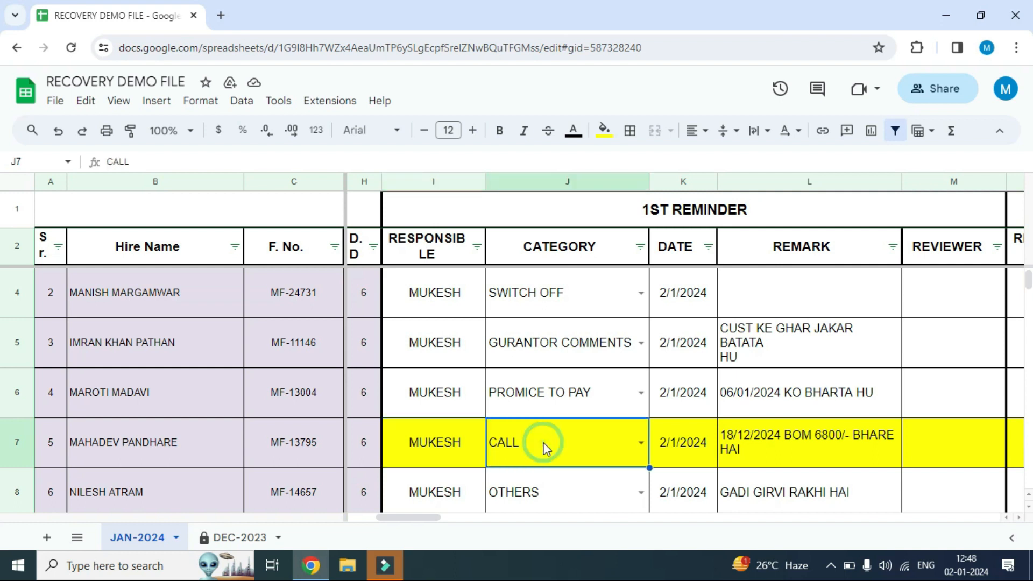
left_click(774, 448)
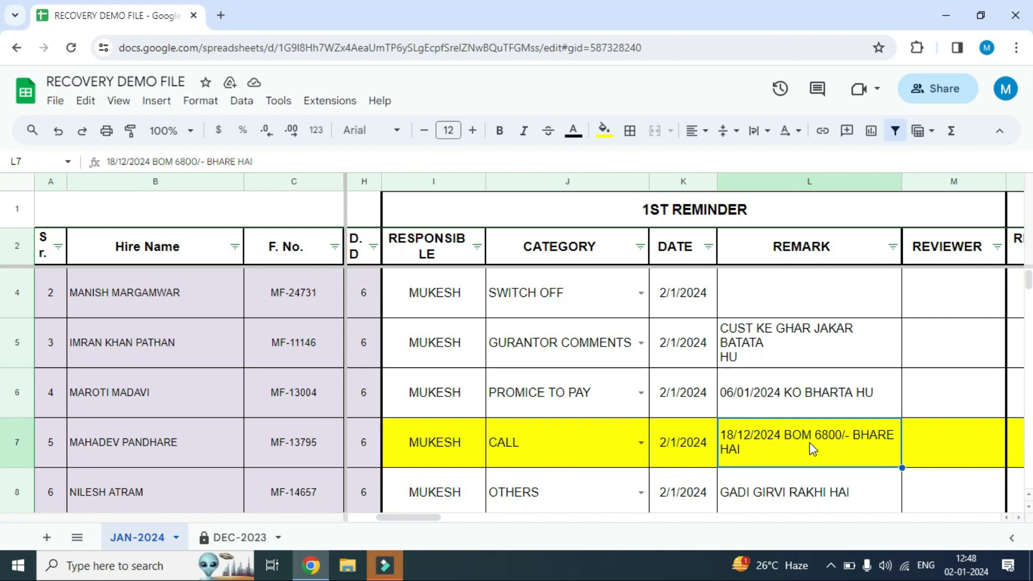
left_click(447, 442)
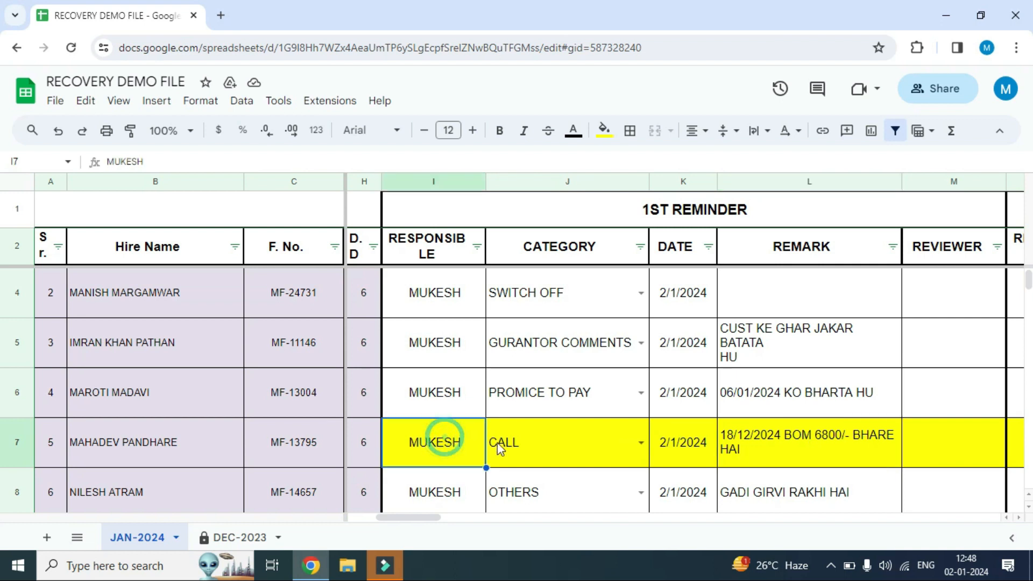
left_click(569, 444)
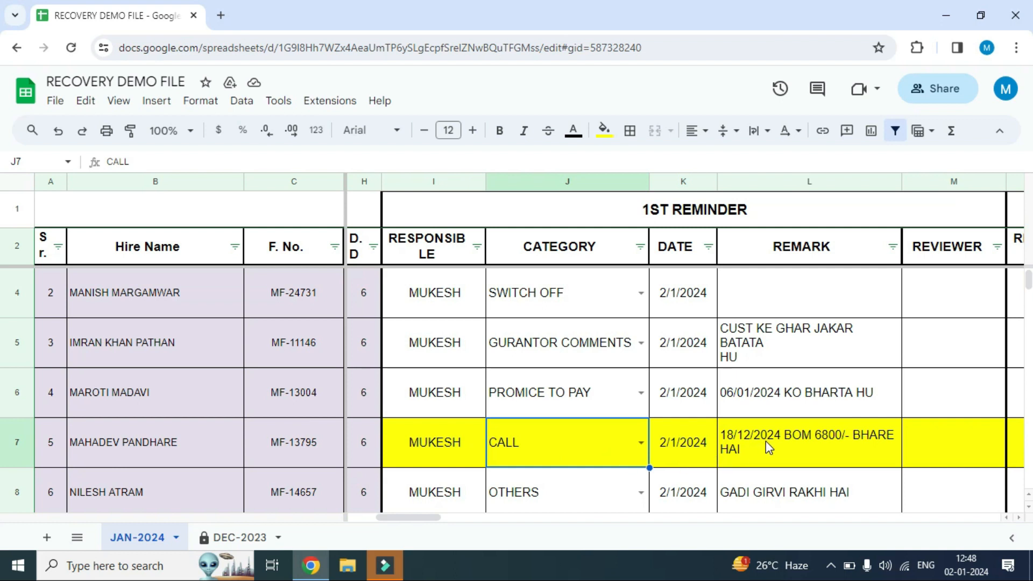
Fill row 7 with yellow from the 1st Reminder's RESPONSIBLE cell through the 10th Reminder's REVIEWER cell (I7:BF7)
left_click(434, 447)
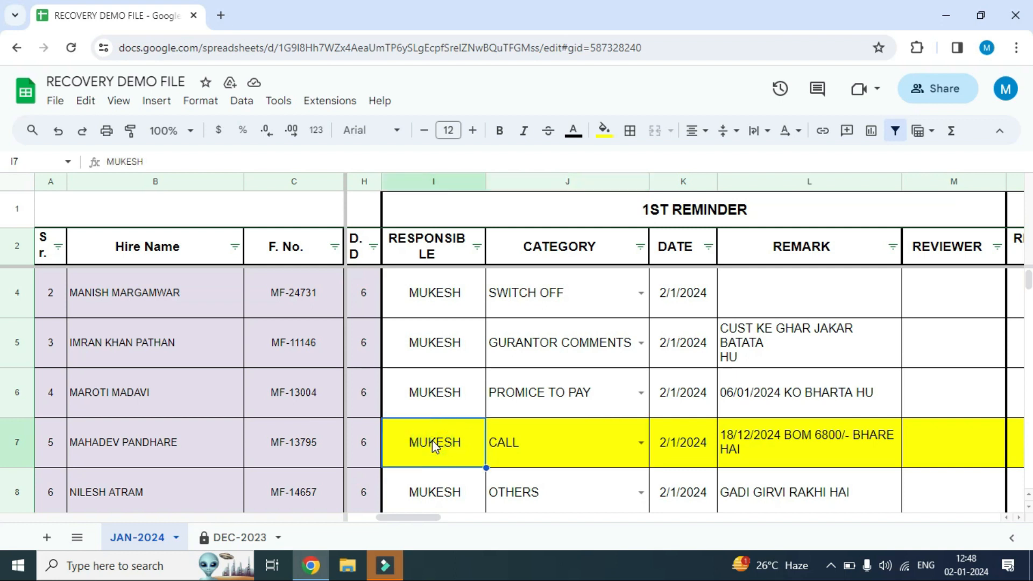
key("shift+Right")
key("shift+Right")
key("shift+Right")
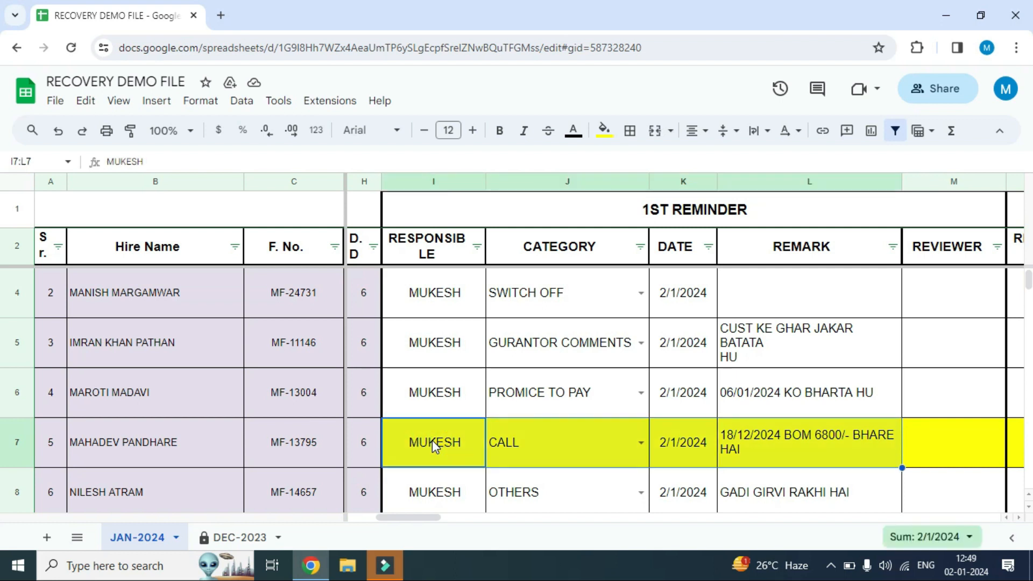
key("shift+Right")
key("shift+Right")
key("shift+Right")
key("shift+Right")
key("shift+Right")
key("shift+Right")
key("shift+Right")
key("shift+Right")
key("shift+Right")
key("shift+Right")
key("shift+Right")
key("shift+Right")
key("shift+Right")
key("shift+Right")
key("shift+Right")
key("shift+Right")
key("shift+Right")
key("shift+Right")
key("shift+Right")
key("shift+Right")
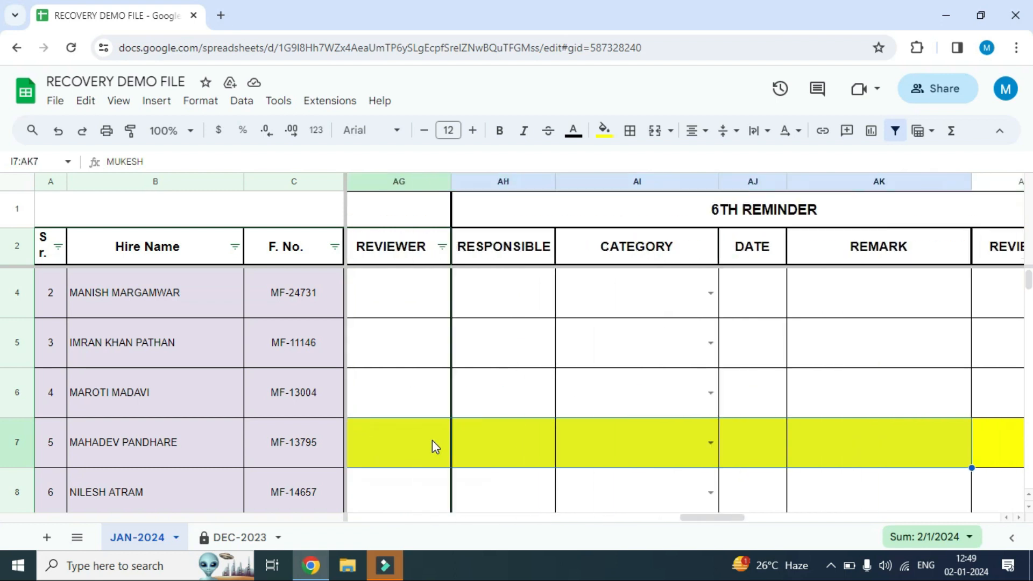
key("shift+Right")
key("shift+Right")
key("shift+Right")
key("shift+Right")
key("shift+Right")
key("shift+Right")
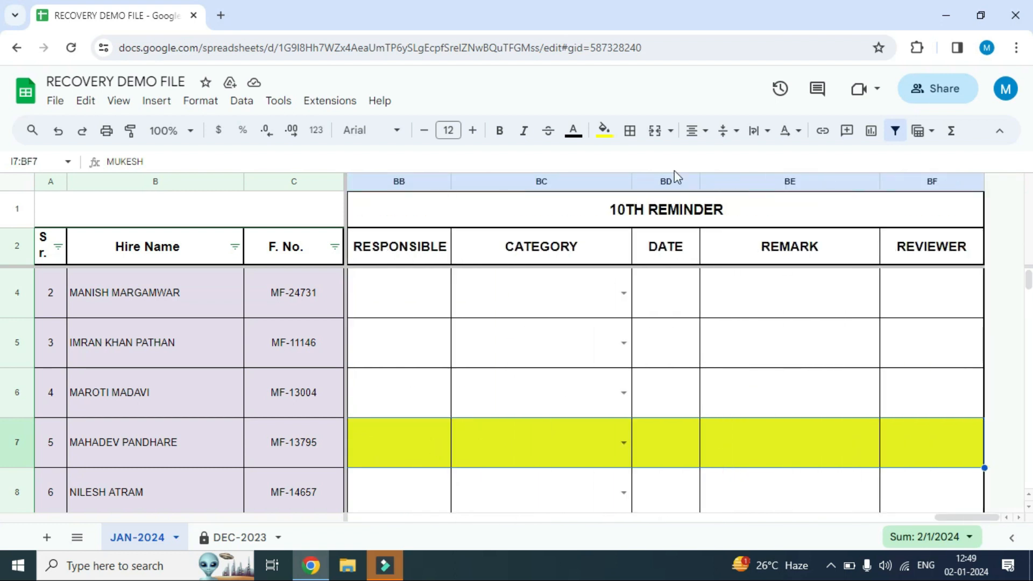
left_click(605, 133)
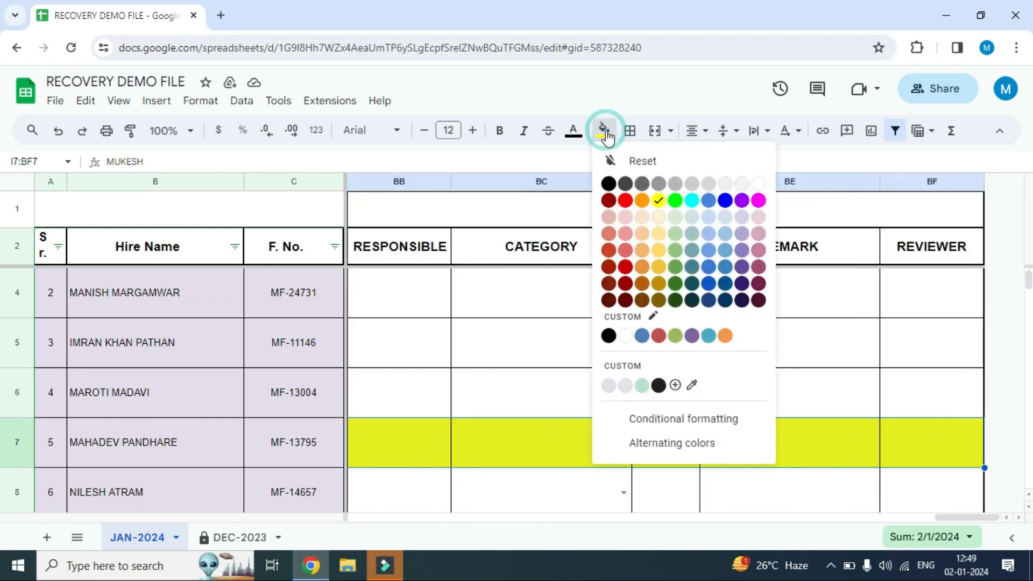
left_click(661, 203)
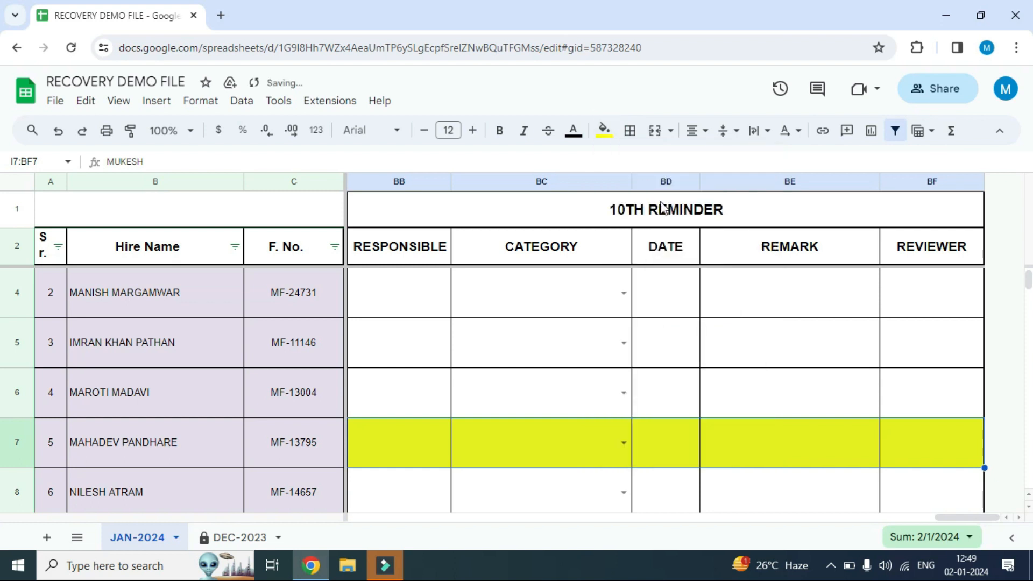
key("Left")
key("Right")
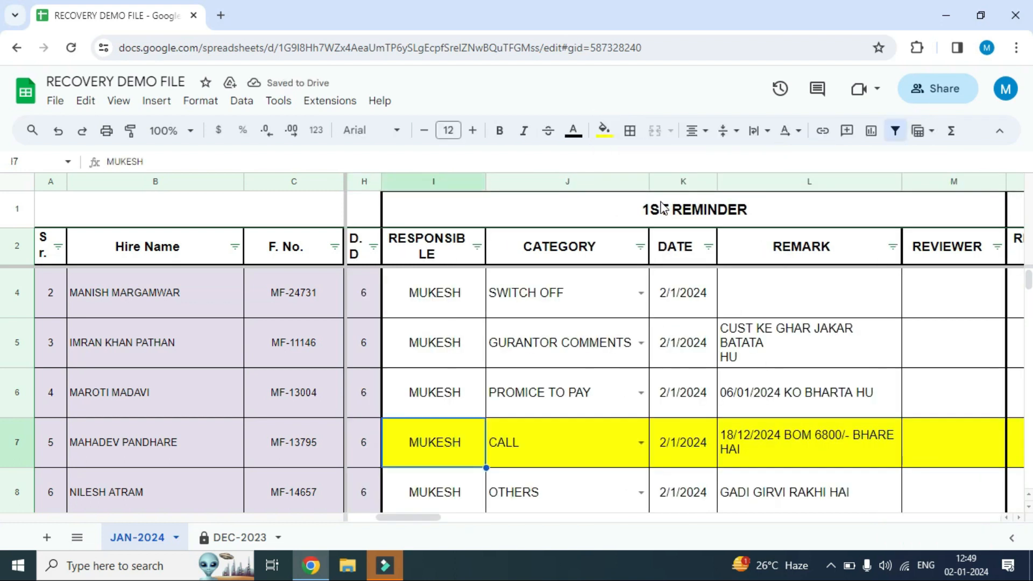
Fill row 10 with brick red from the 1st Reminder's RESPONSIBLE cell through the 10th Reminder's REVIEWER cell (I10:BF10)
key("Down")
key("Down")
key("Down")
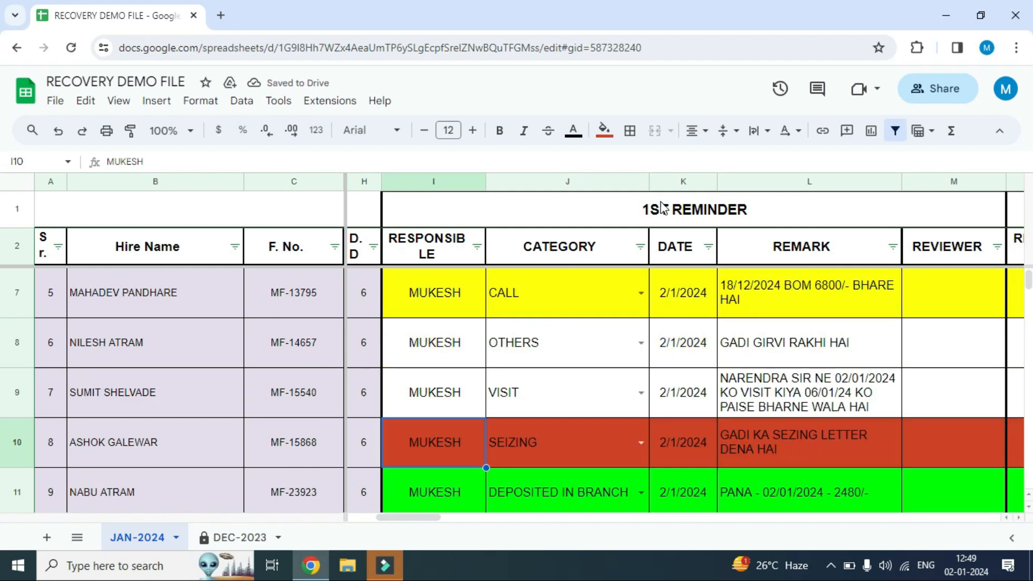
left_click(540, 450)
left_click(424, 456)
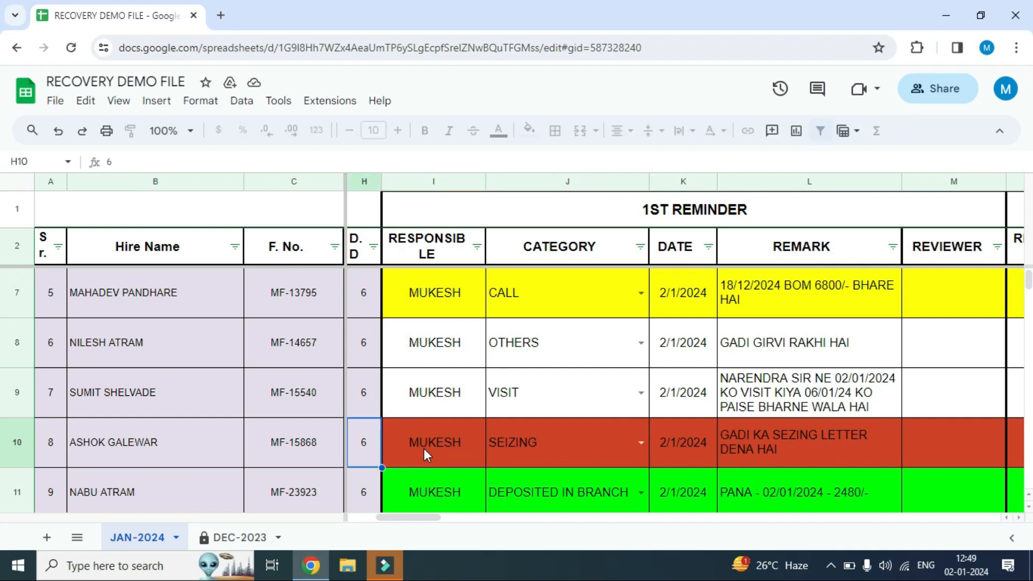
key("shift+Right")
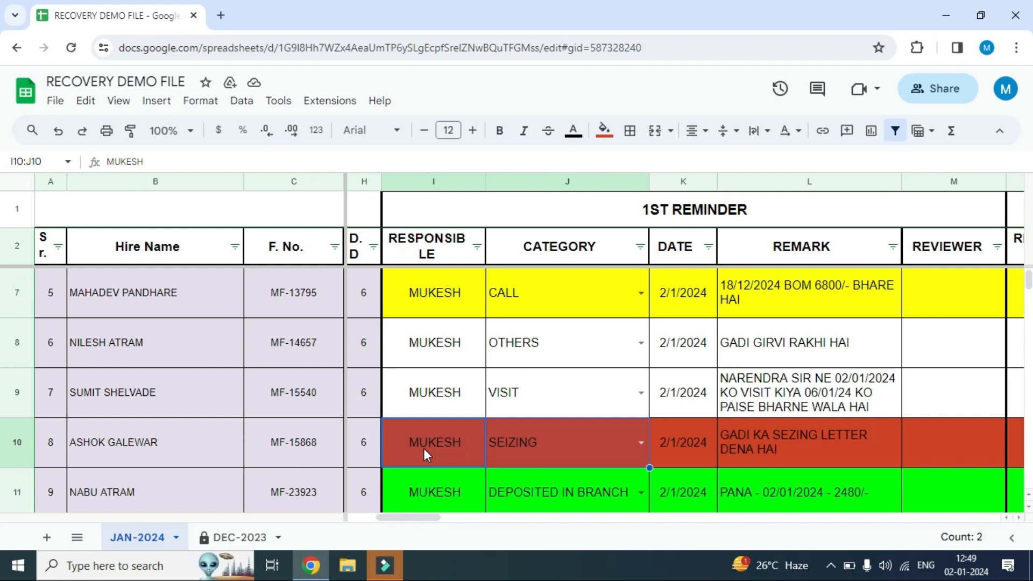
key("shift+Right")
key("shift+Right")
key("shift+Right")
key("shift+Right")
key("shift+Right")
key("shift+Right")
key("shift+Right")
key("shift+Right")
key("shift+Right")
key("shift+Right")
key("shift+Right")
key("shift+Right")
key("shift+Right")
key("shift+Right")
key("shift+Right")
key("shift+Right")
key("shift+Right")
key("shift+Right")
key("shift+Right")
key("shift+Right")
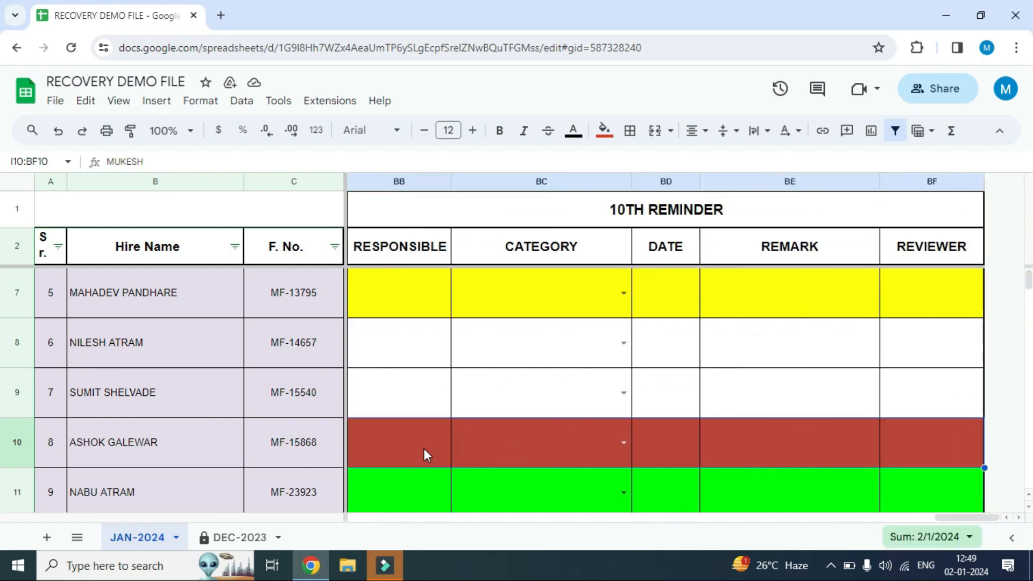
left_click(604, 131)
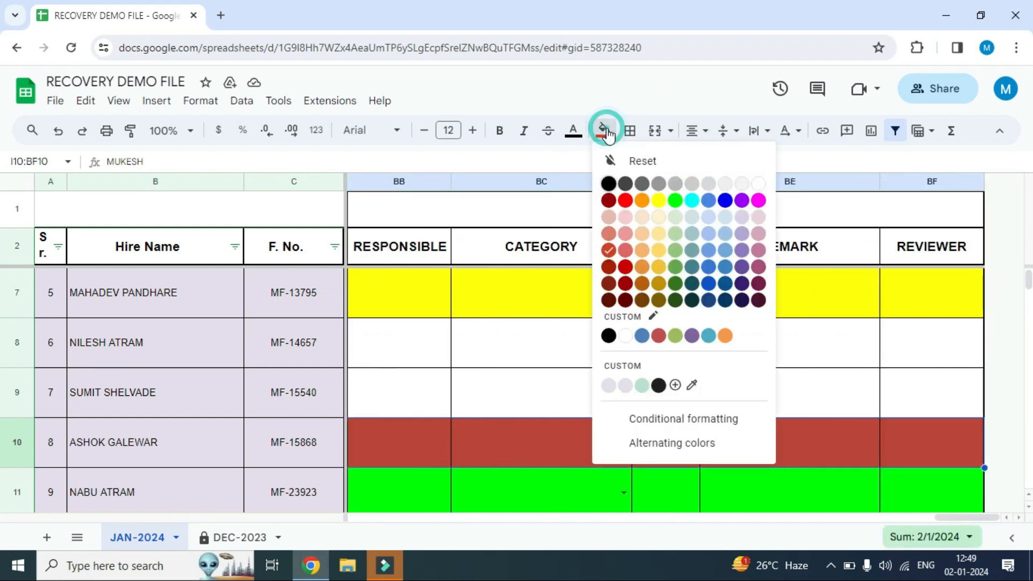
left_click(608, 251)
key("Left")
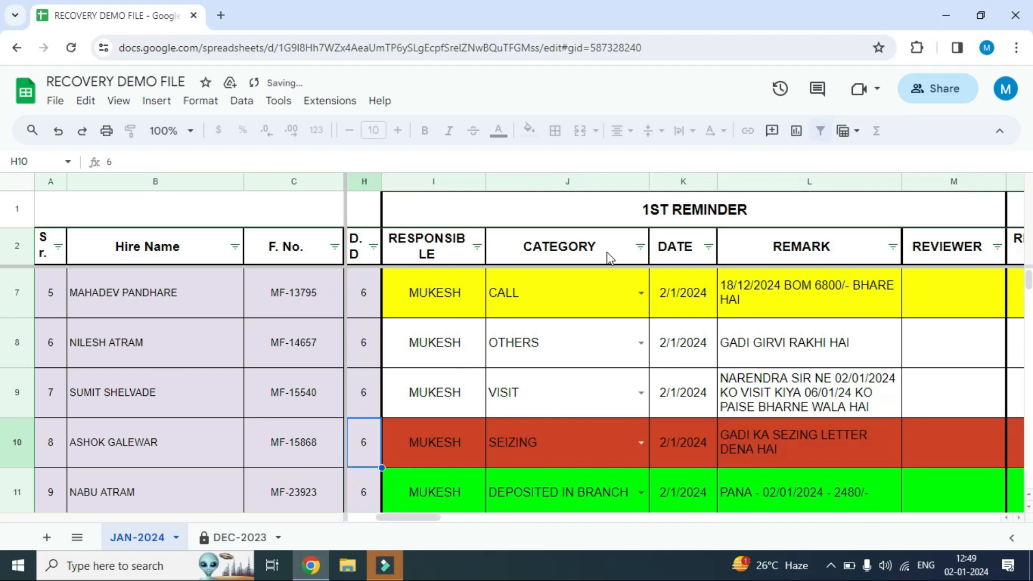
Fill row 11 with bright green from the 1st Reminder's RESPONSIBLE cell through the 10th Reminder's REVIEWER cell (I11:BF11)
key("Right")
key("Down")
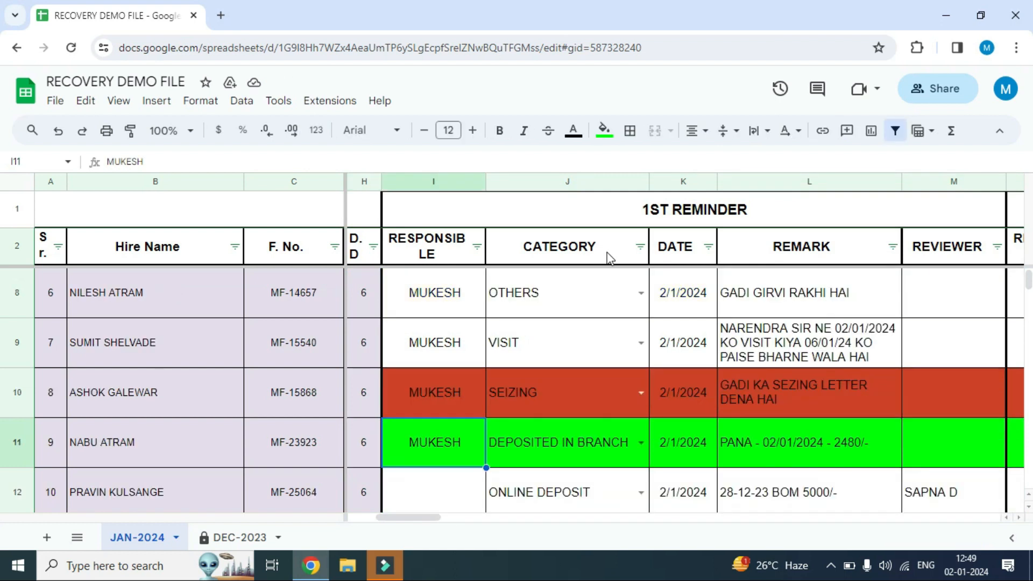
key("Down")
key("Up")
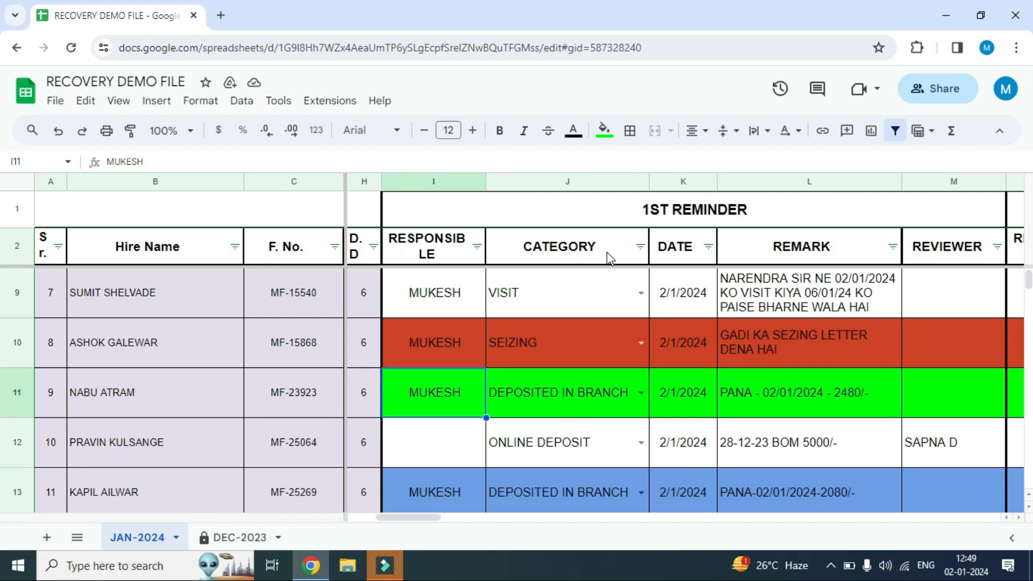
key("shift+Right")
key("shift+Right")
key("shift+Right")
key("shift+Right")
key("shift+Right")
key("shift+Right")
key("shift+Right")
key("shift+Right")
key("shift+Right")
key("shift+Right")
key("shift+Right")
key("shift+Right")
key("shift+Right")
key("shift+Right")
key("shift+Right")
key("shift+Right")
key("shift+Right")
key("shift+Right")
key("shift+Right")
key("shift+Right")
key("shift+Right")
key("shift+Right")
key("shift+Right")
key("shift+Right")
key("shift+Right")
key("shift+Right")
key("shift+Right")
key("shift+Right")
key("shift+Right")
key("shift+Right")
key("shift+Right")
key("shift+Right")
key("shift+Right")
key("shift+Right")
key("shift+Right")
key("shift+Right")
key("shift+Right")
key("shift+Right")
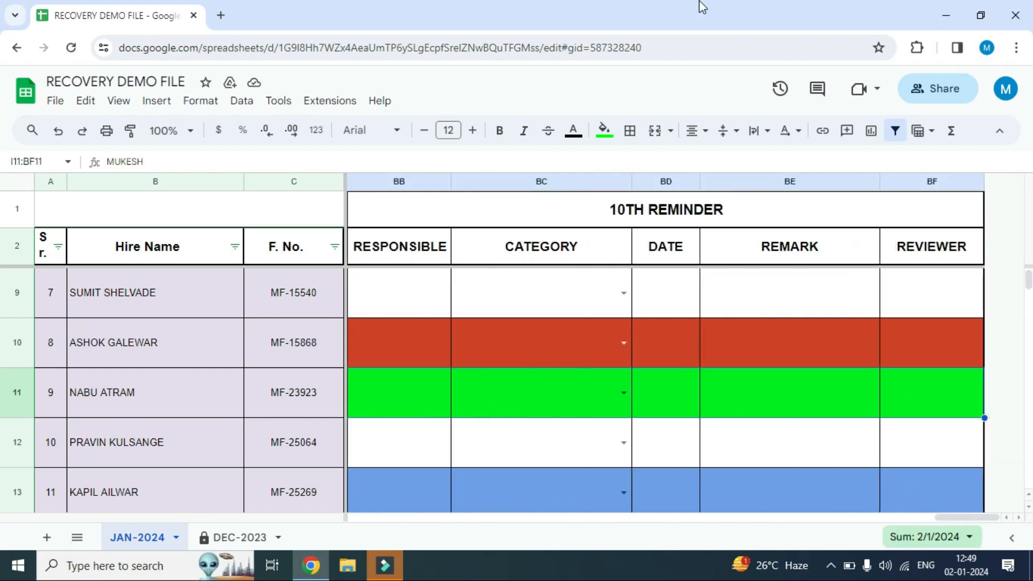
left_click(604, 131)
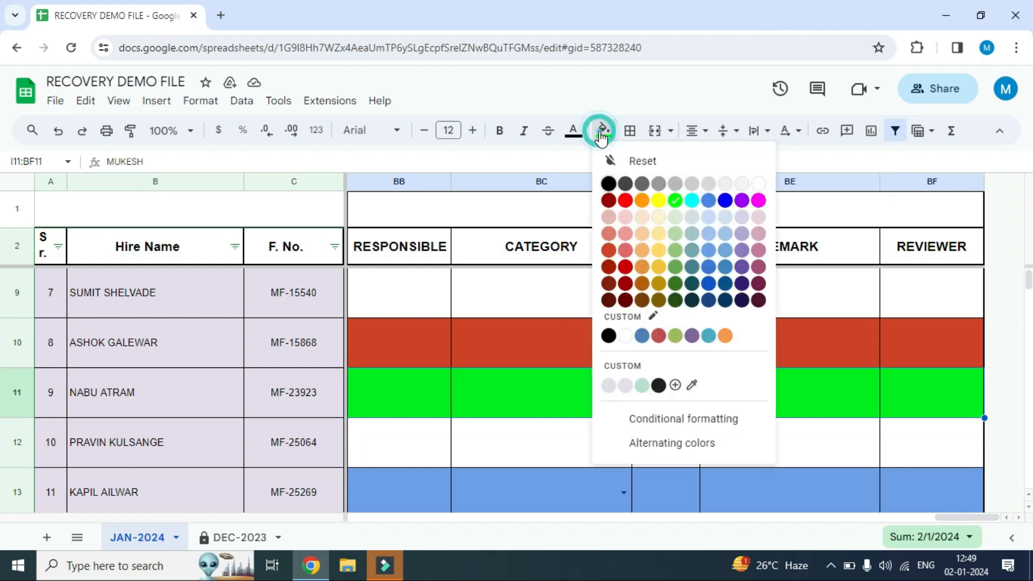
left_click(676, 203)
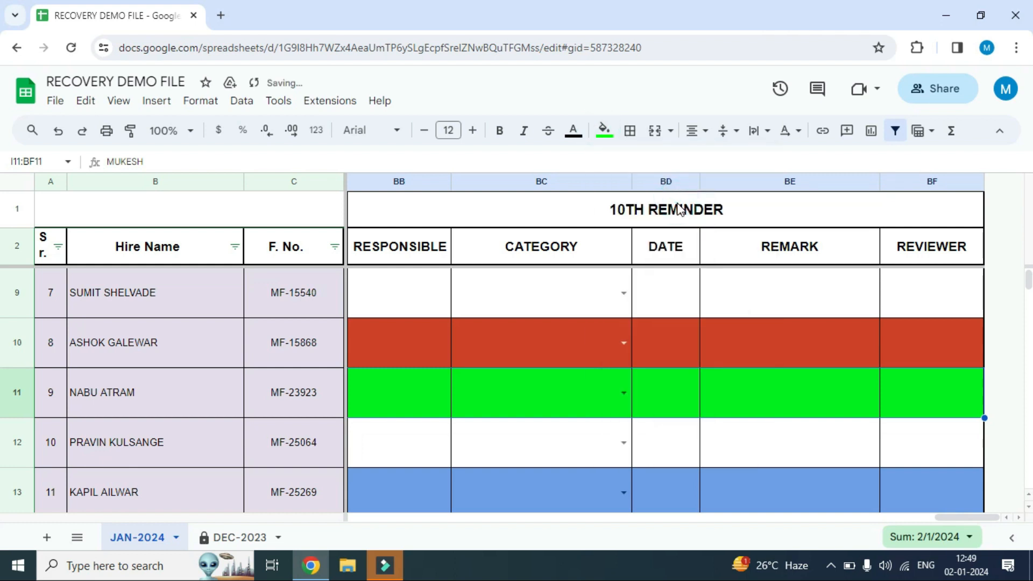
Review the blue row 13's RESPONSIBLE, CATEGORY and REMARK entries under the 1st Reminder
key("Left")
key("Left")
key("Left")
key("Right")
key("Right")
key("Right")
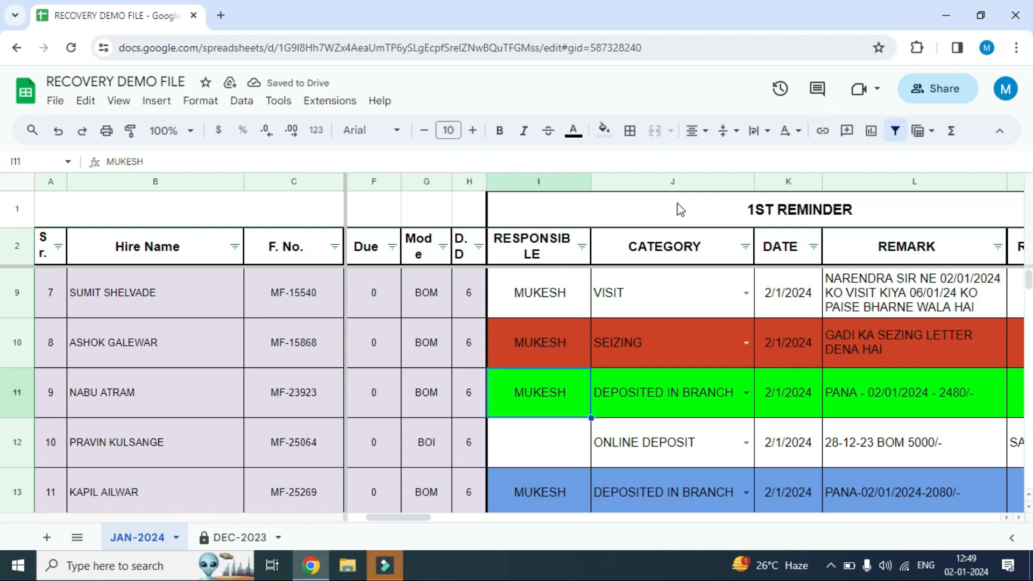
key("Down")
key("Down")
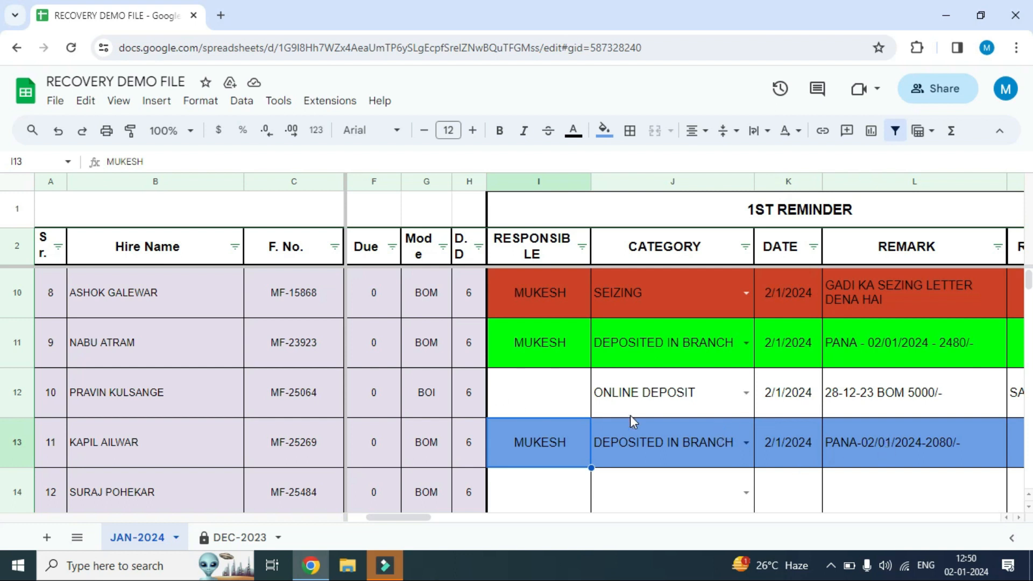
left_click(655, 445)
left_click(917, 444)
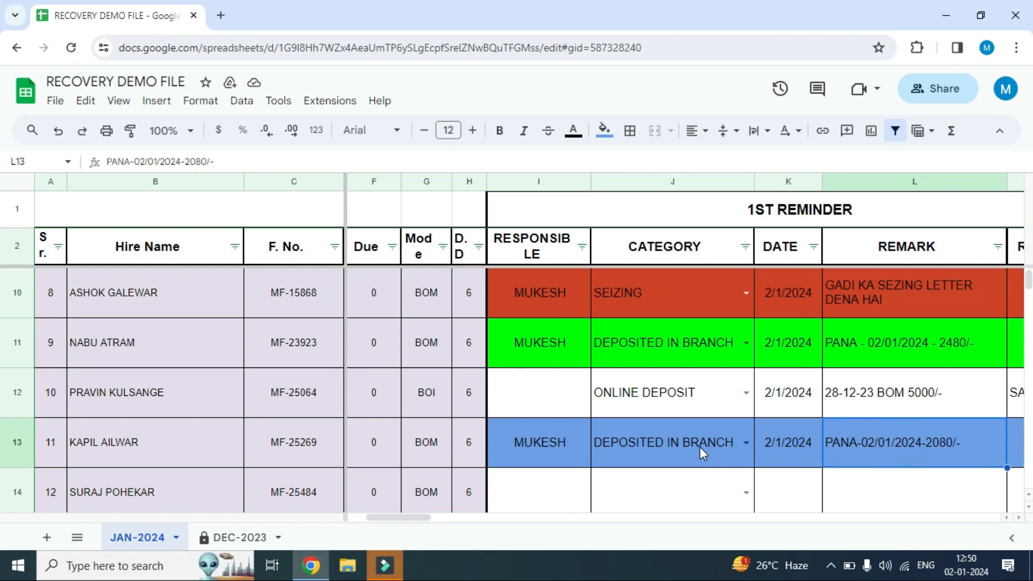
Fill row 13 with light cornflower blue from the 1st Reminder's RESPONSIBLE cell through the 10th Reminder's REVIEWER cell (I13:BF13)
left_click(544, 442)
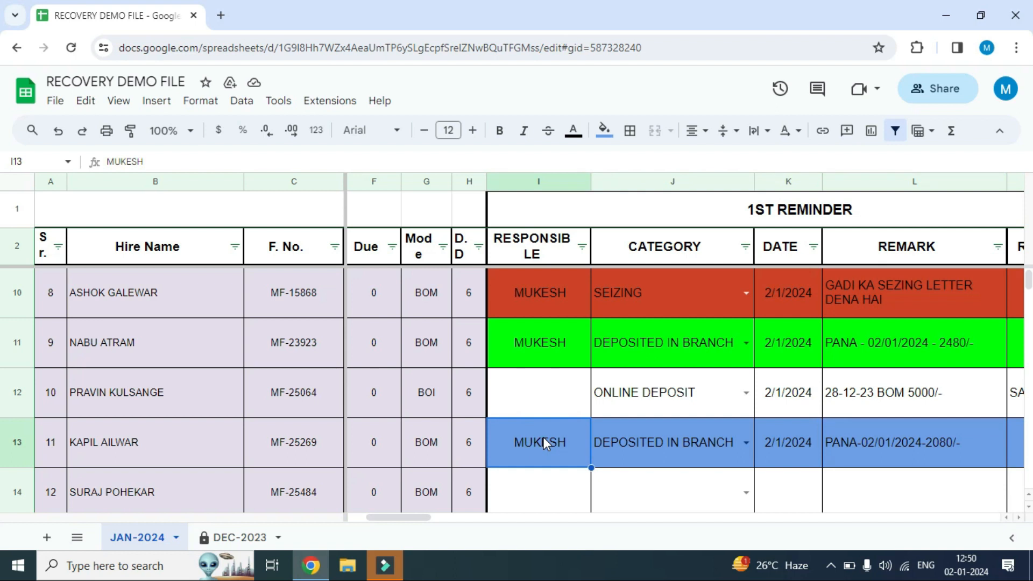
key("shift+Right")
key("shift+Right")
key("shift+Right")
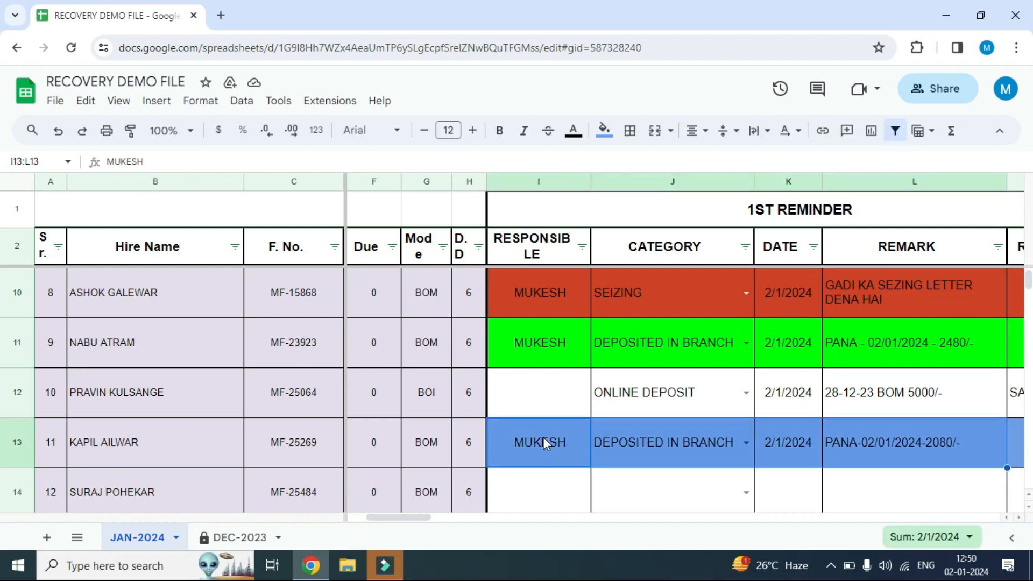
key("ctrl+shift+Right")
left_click(604, 131)
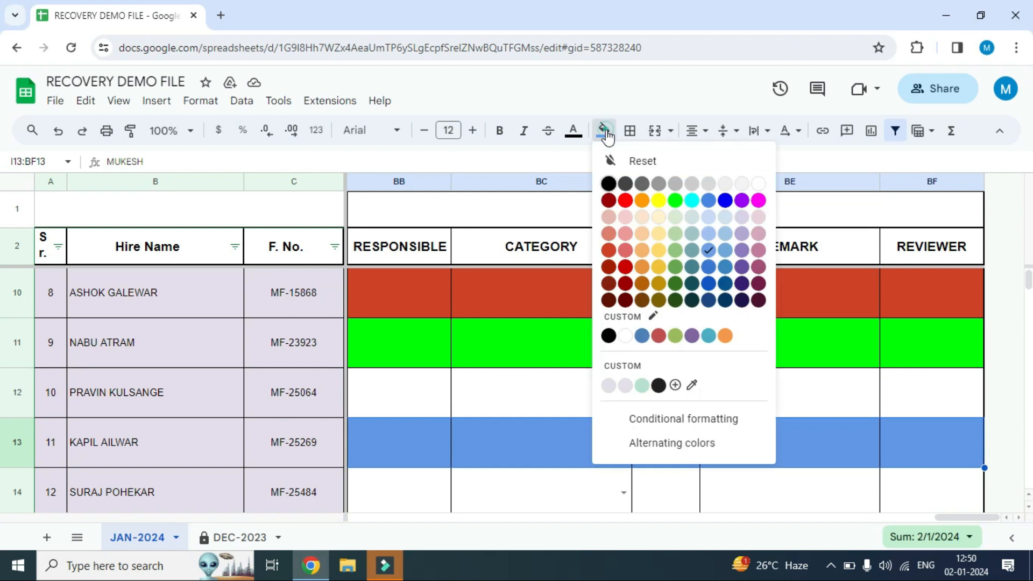
left_click(706, 252)
key("Left")
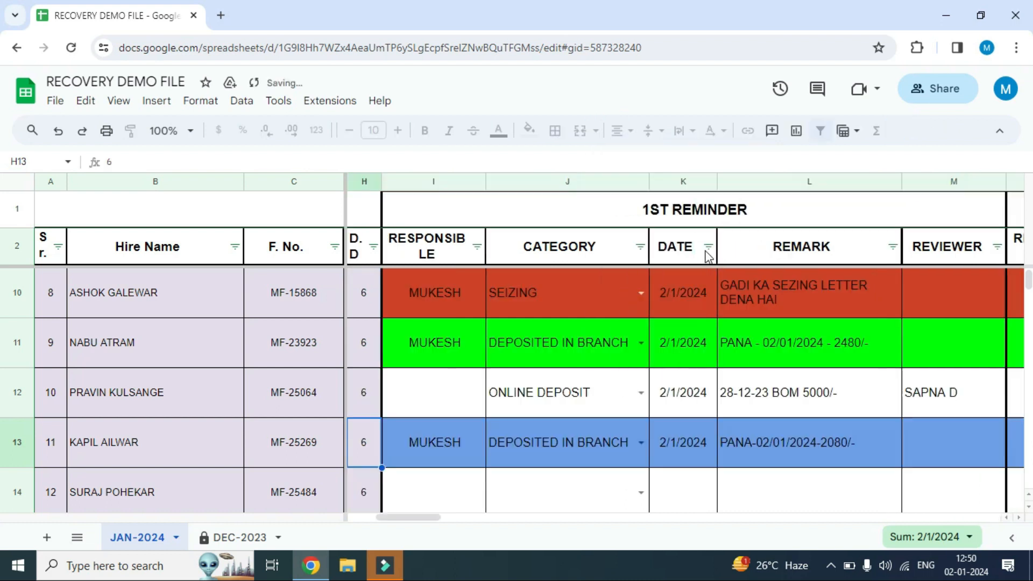